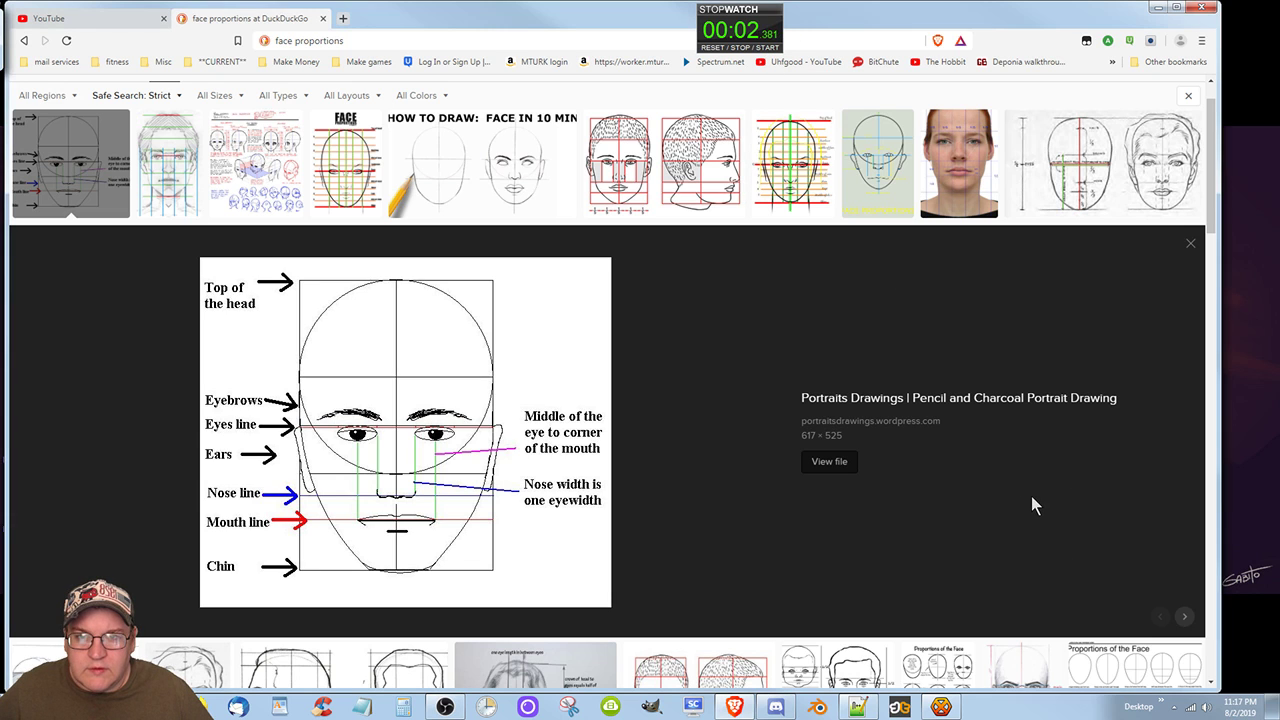
Step: Browse the face proportions image results, preview the two-face diagram divided into thirds, and return to the start of the results
scroll(943, 488, "down", 4)
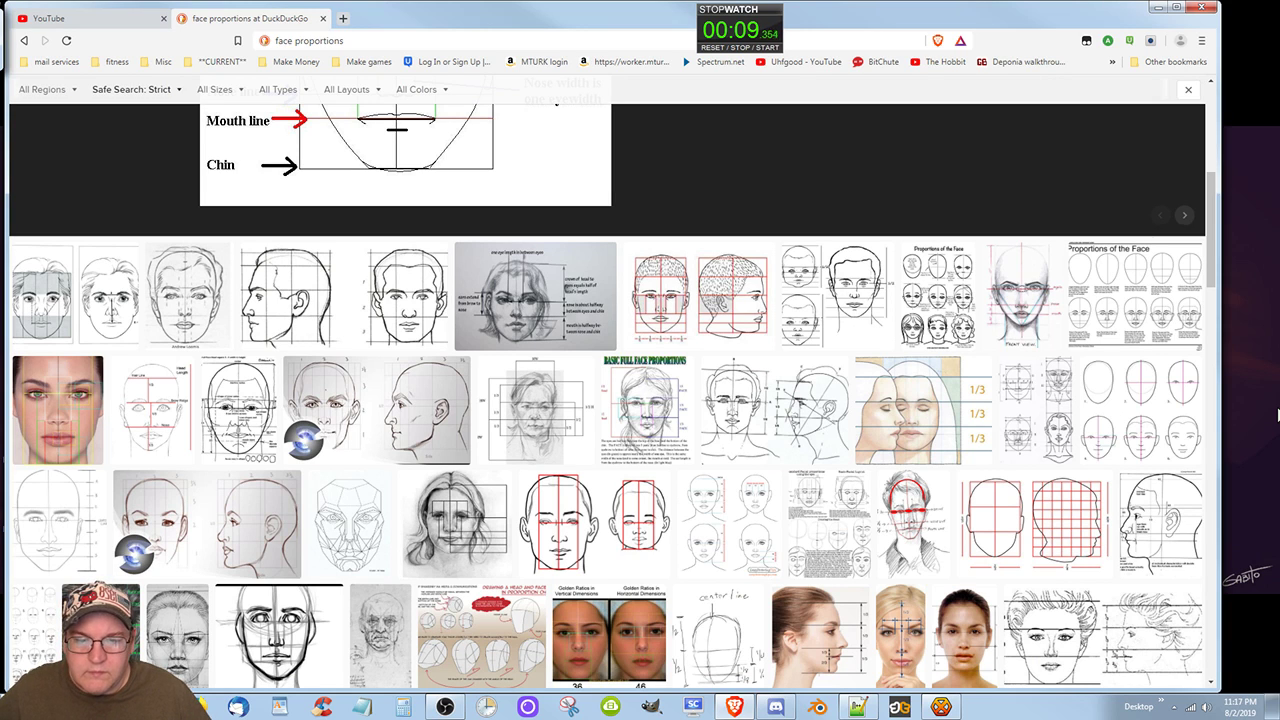
left_click(930, 418)
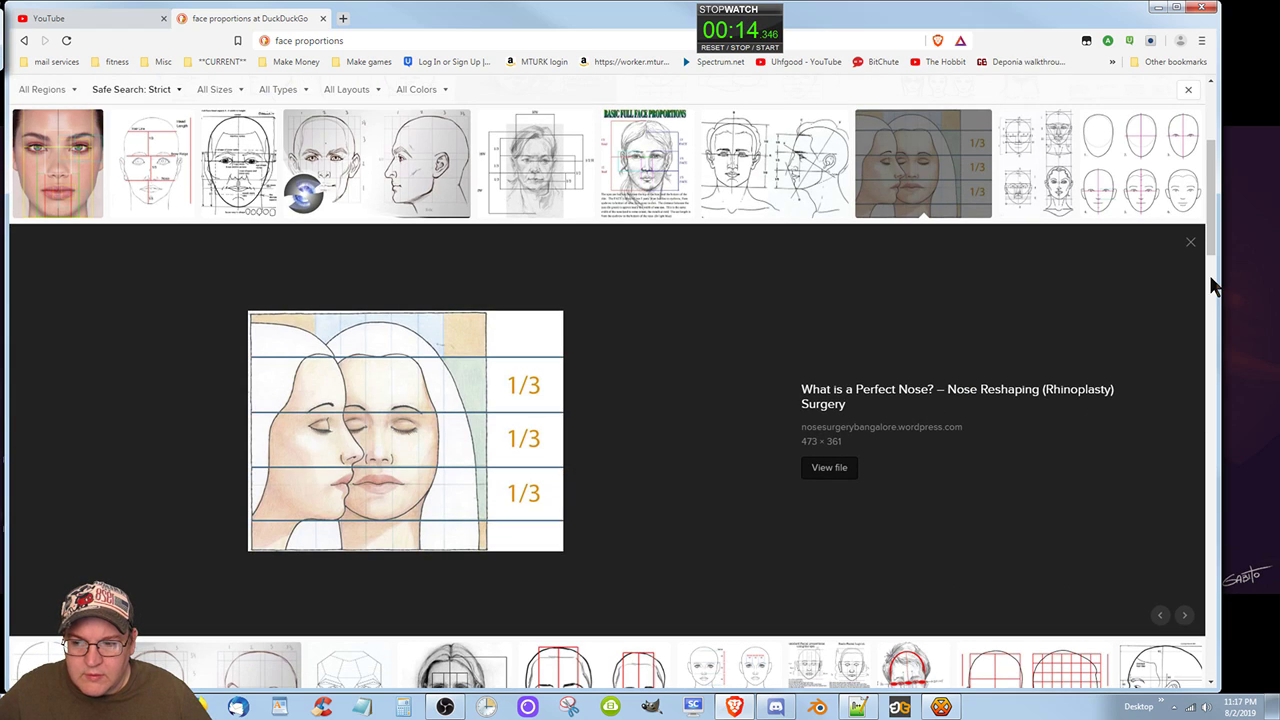
left_click(1190, 246)
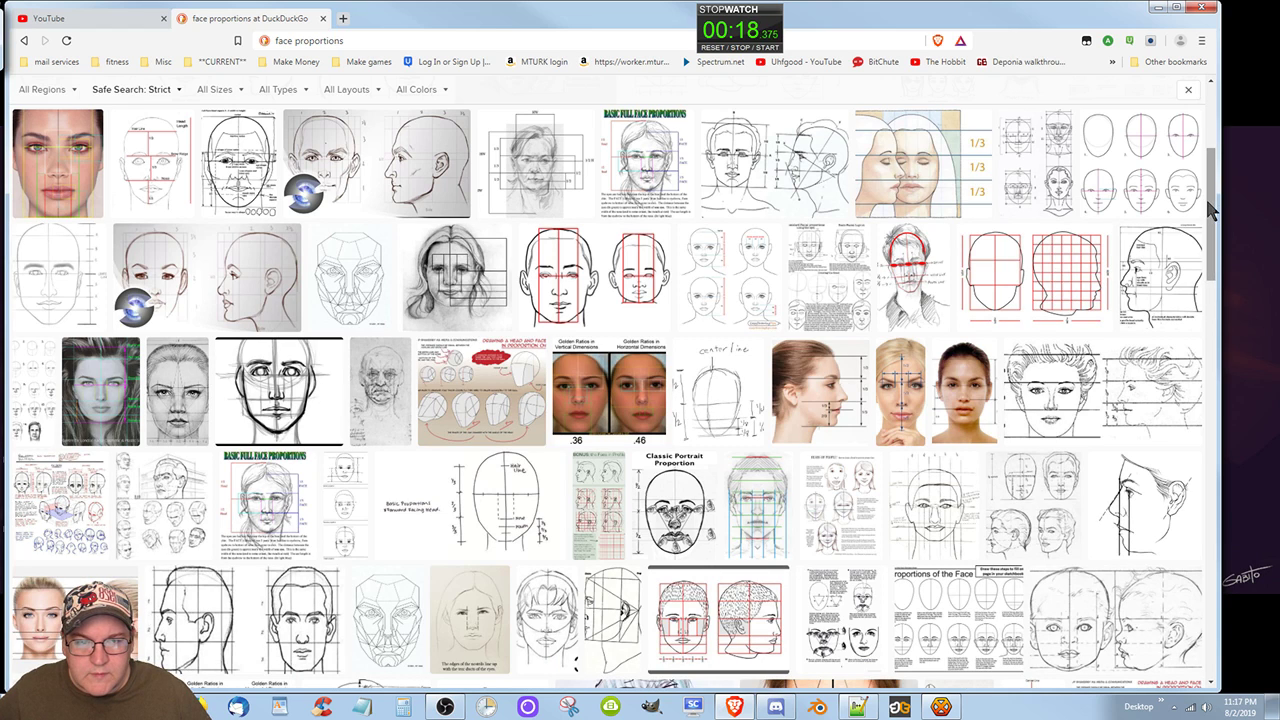
left_click_drag(1208, 200, 1211, 150)
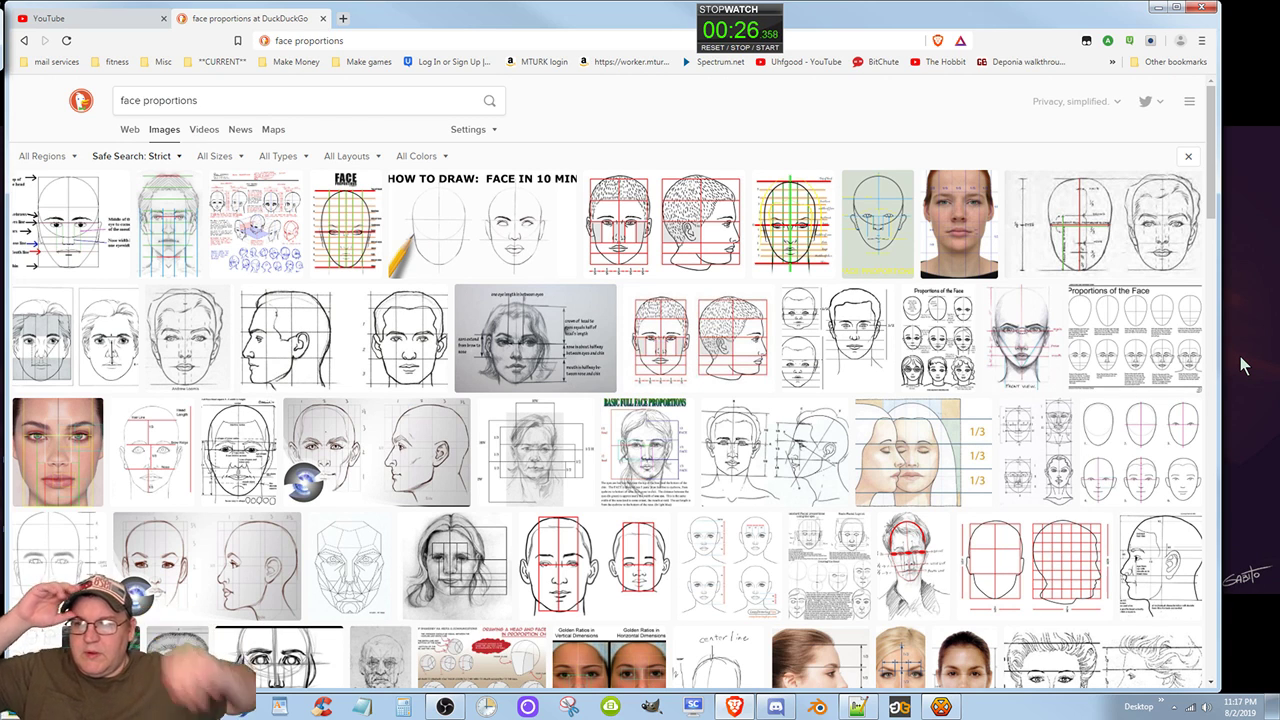
Step: Search images for "face proportions -site:youtube.com" to exclude YouTube results
left_click(283, 106)
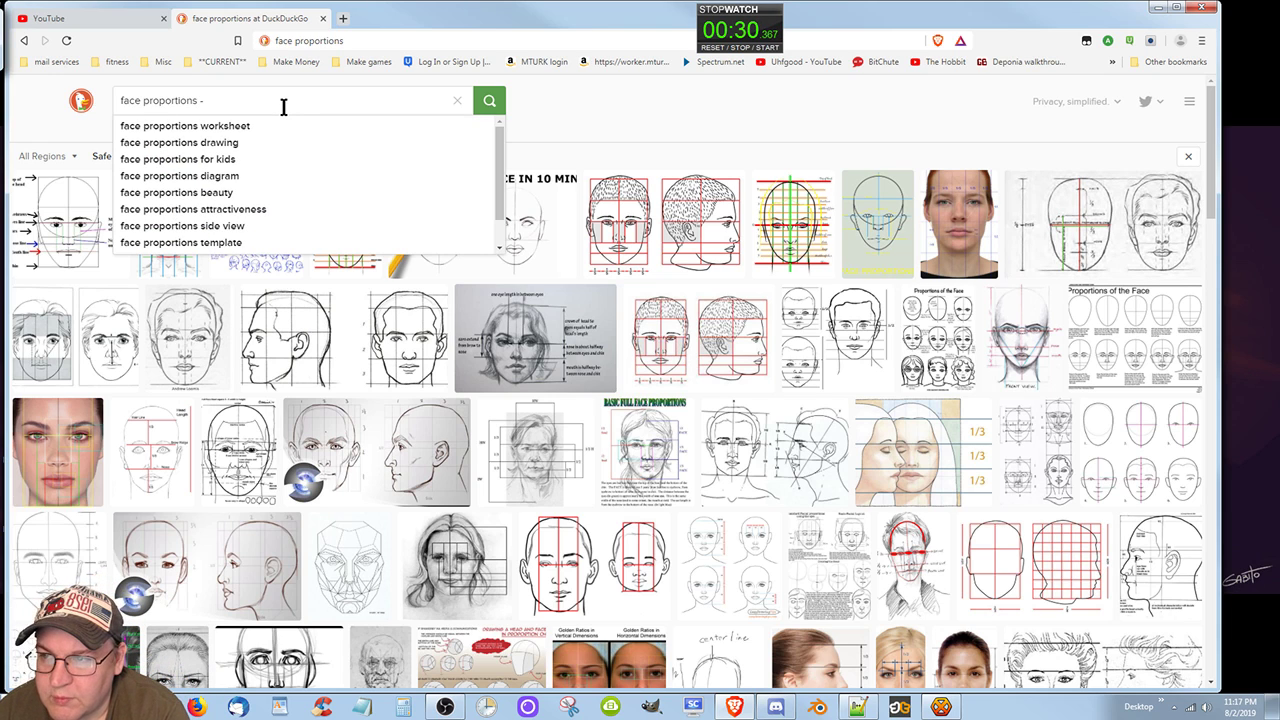
type("te")
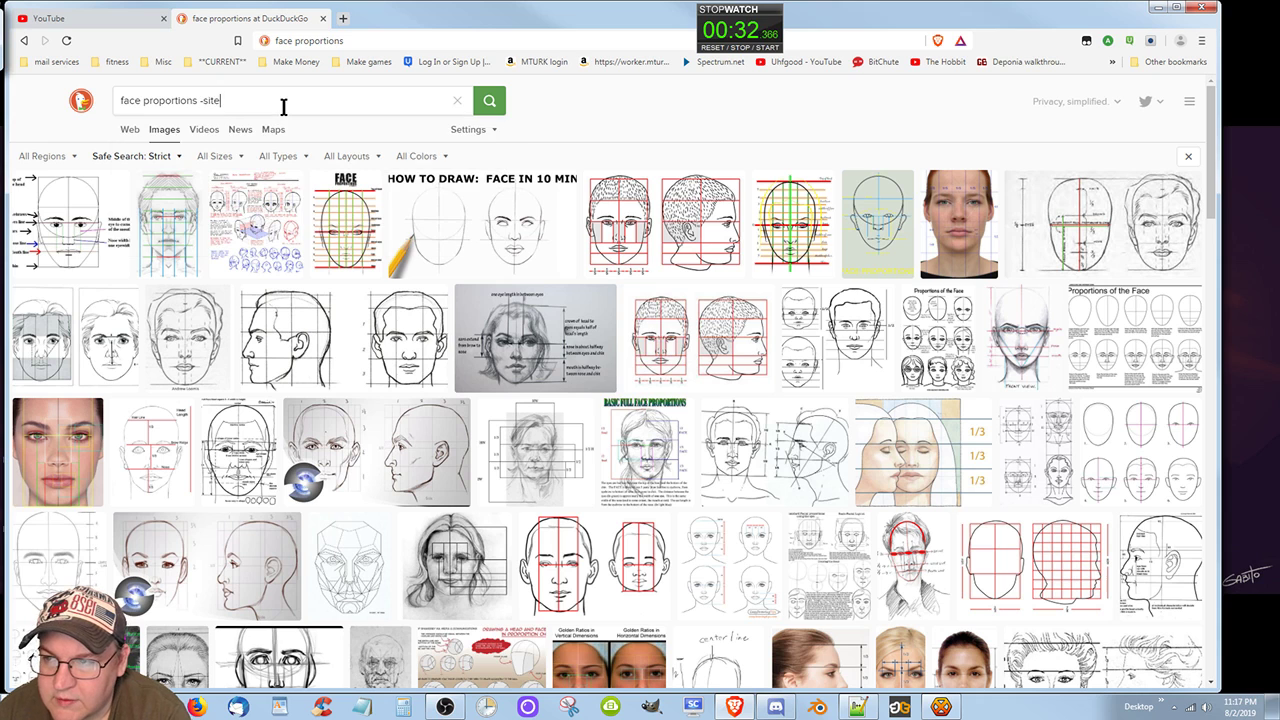
type(":youtube.com")
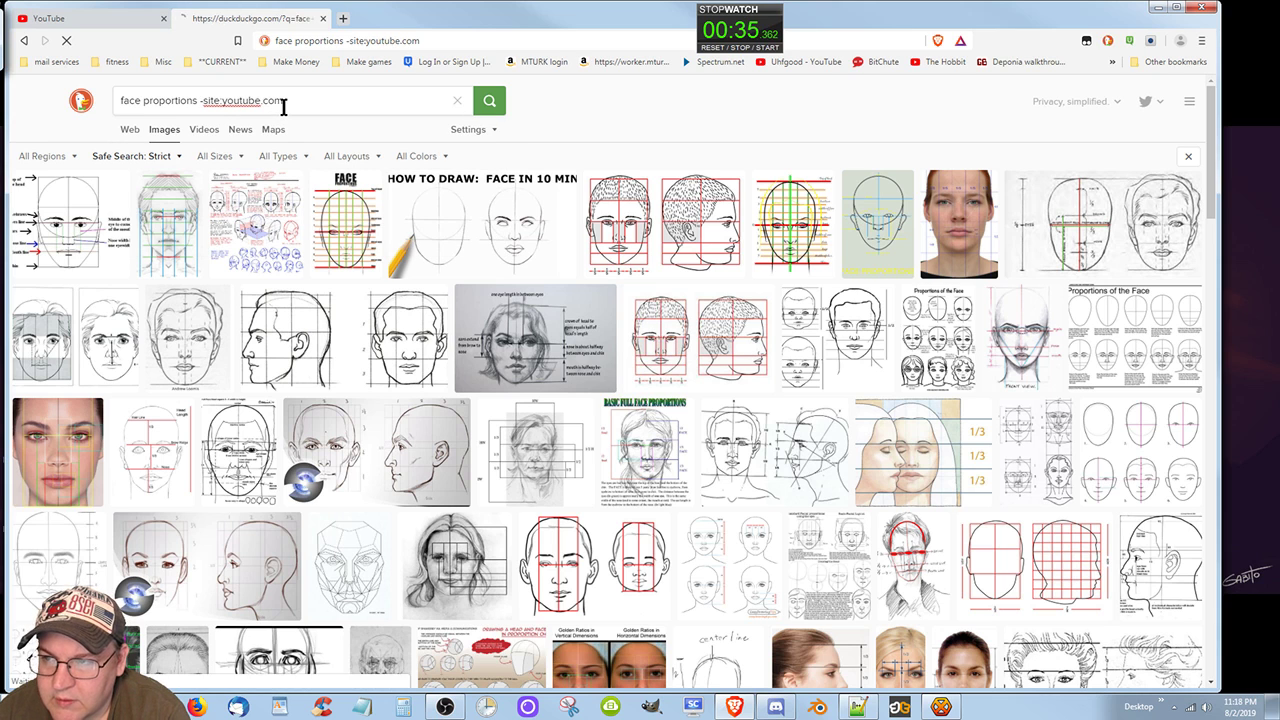
key("Return")
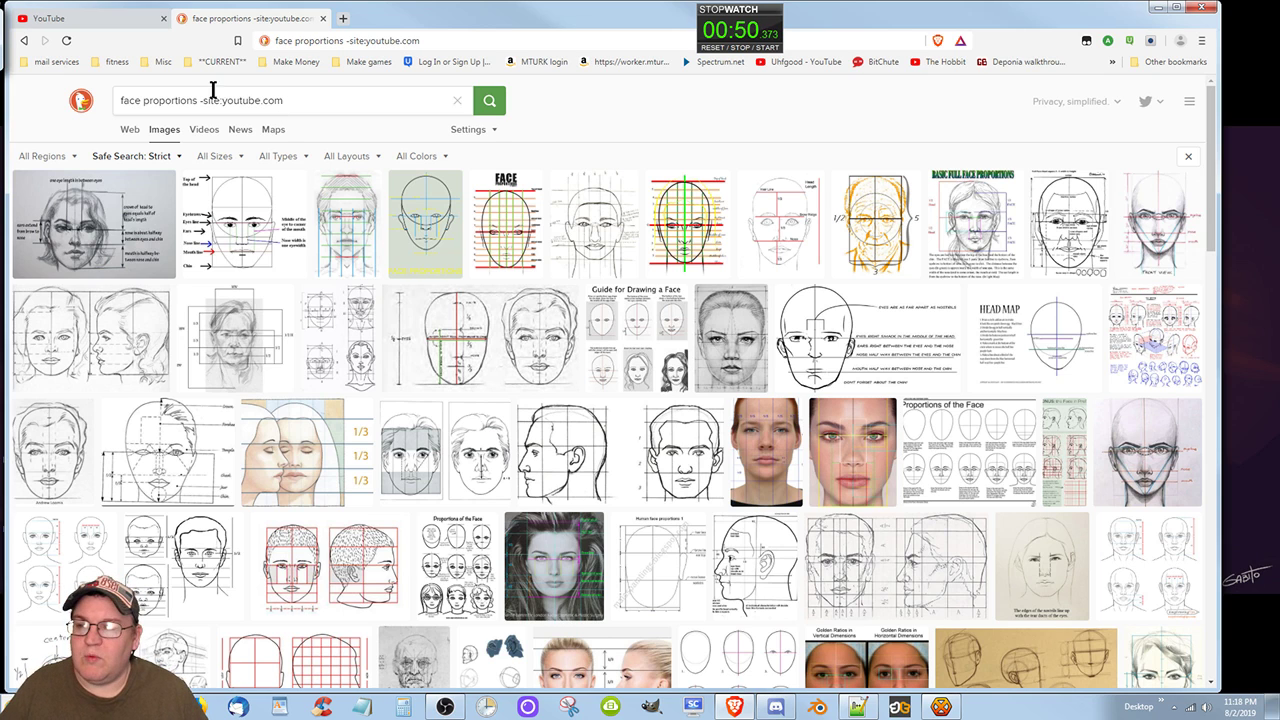
Step: Examine the image previews one by one, from the annotated pencil portrait to the orange portrait with 1/2, 3 and 5 divisions
left_click(129, 220)
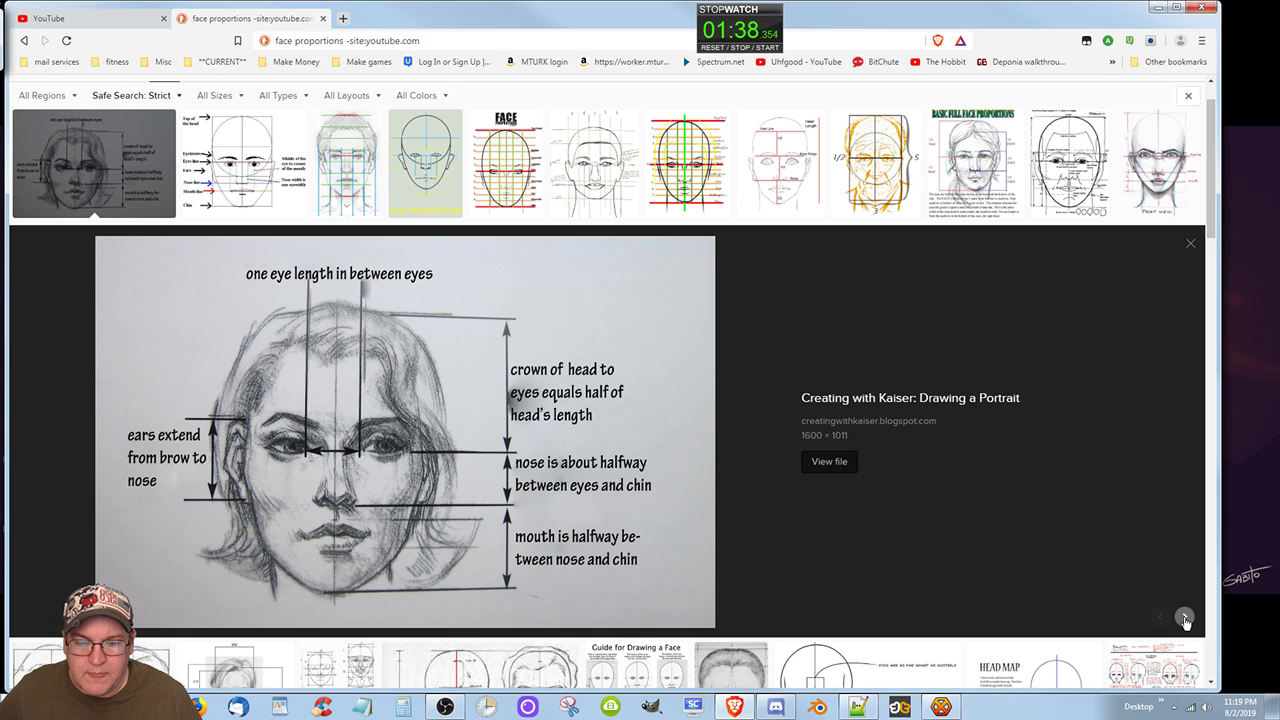
left_click(1184, 616)
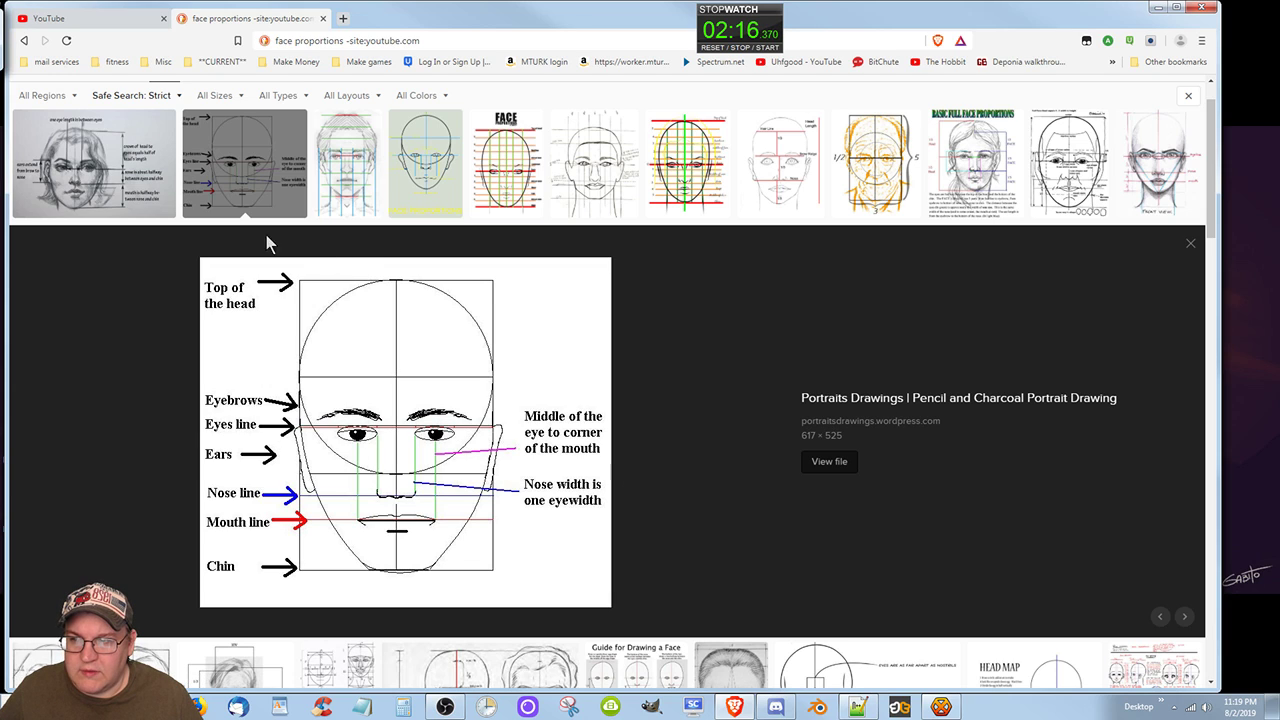
mouse_move(92, 192)
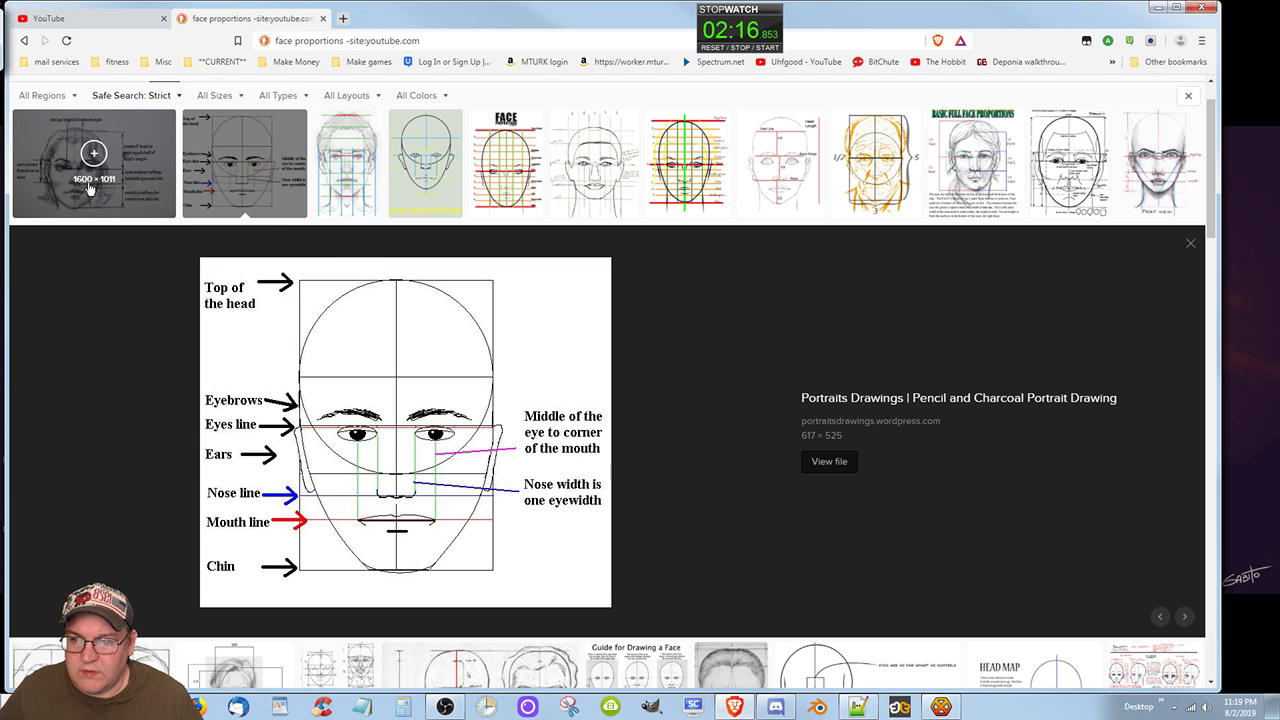
left_click(1184, 617)
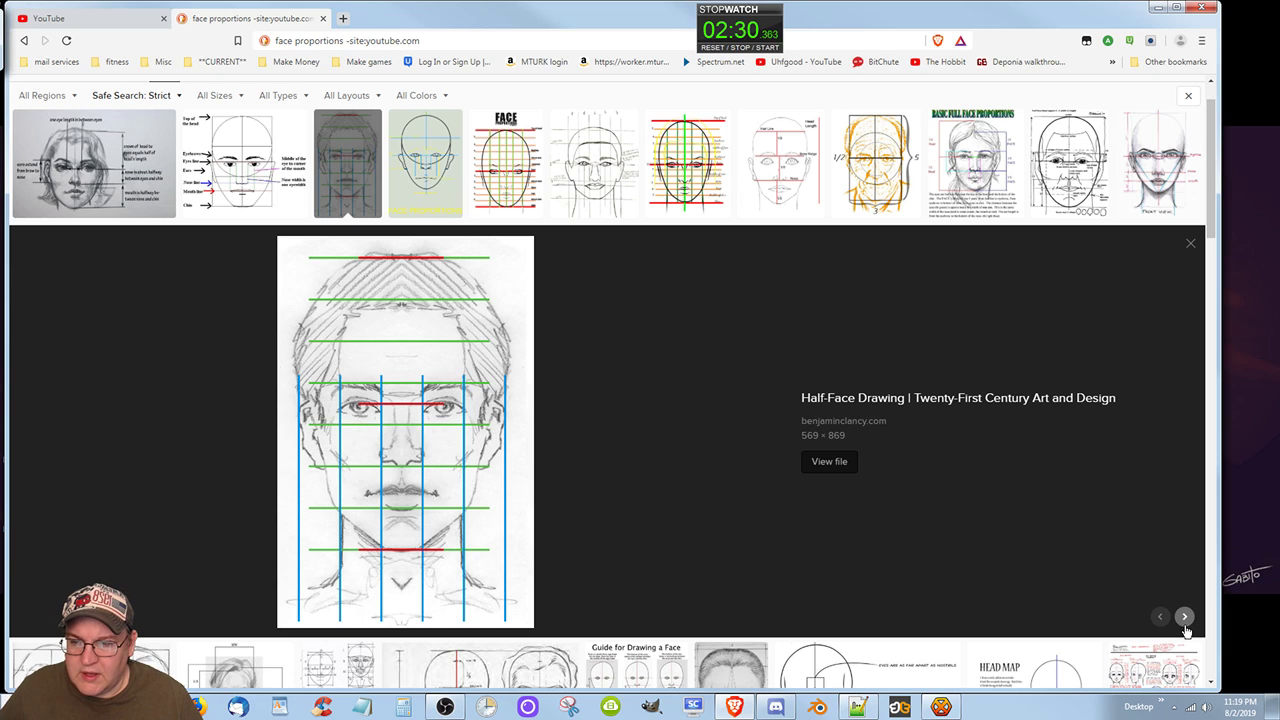
left_click(1184, 617)
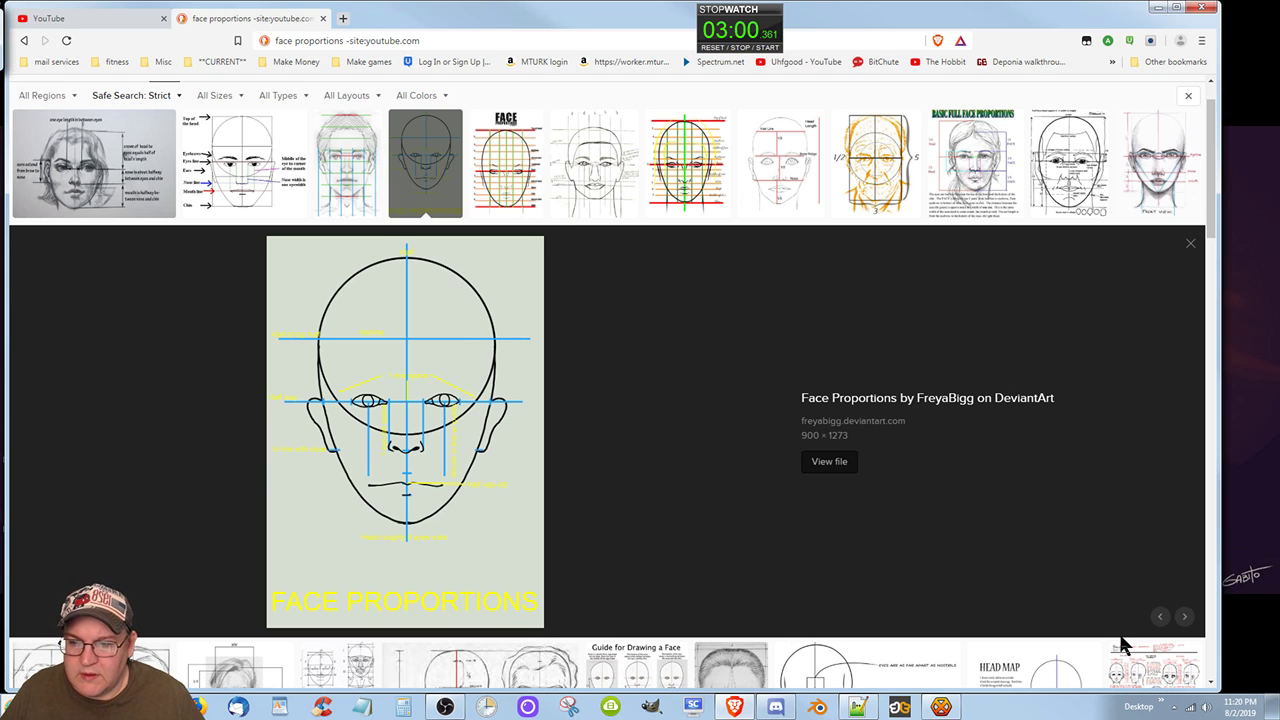
left_click(1181, 625)
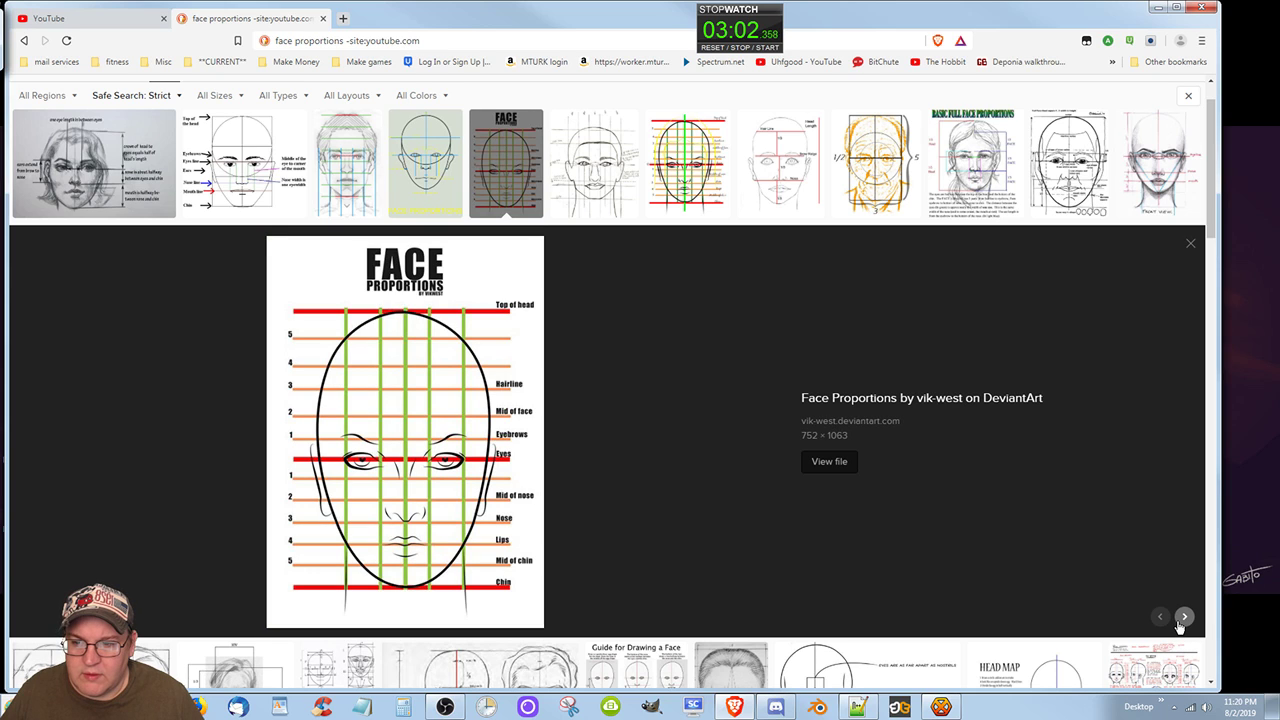
left_click(1182, 619)
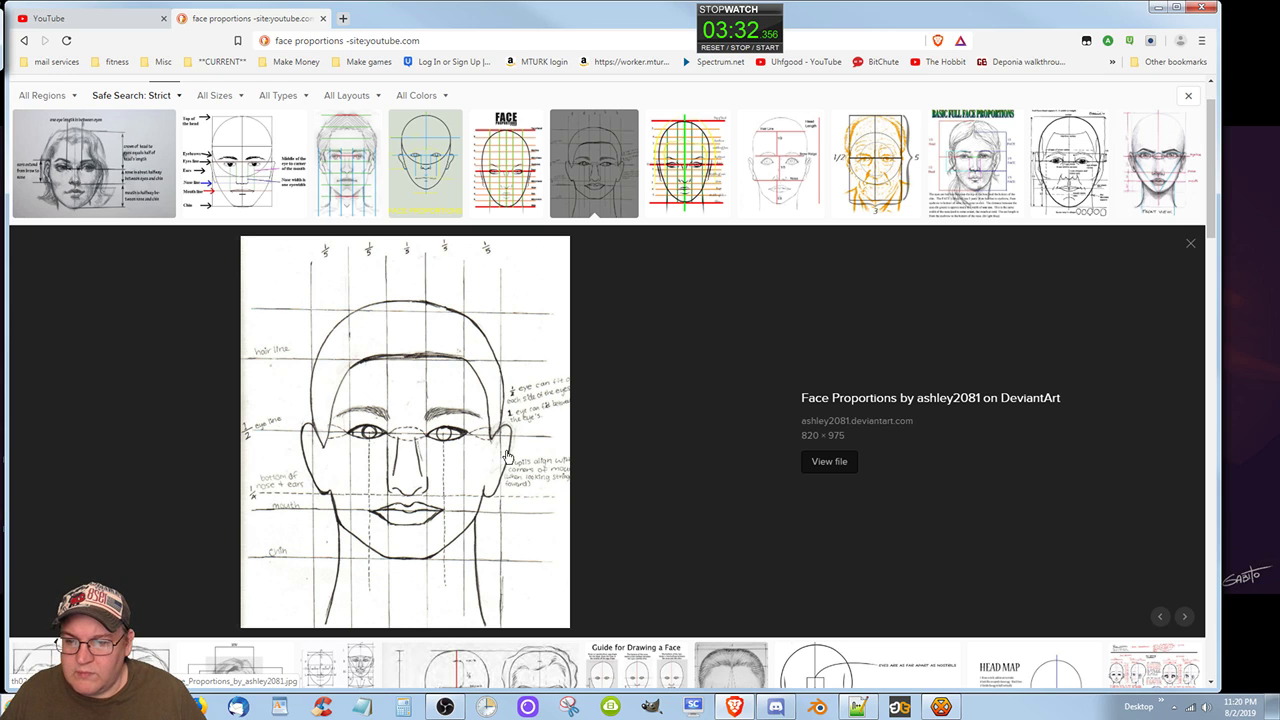
left_click(1185, 617)
left_click(1185, 617)
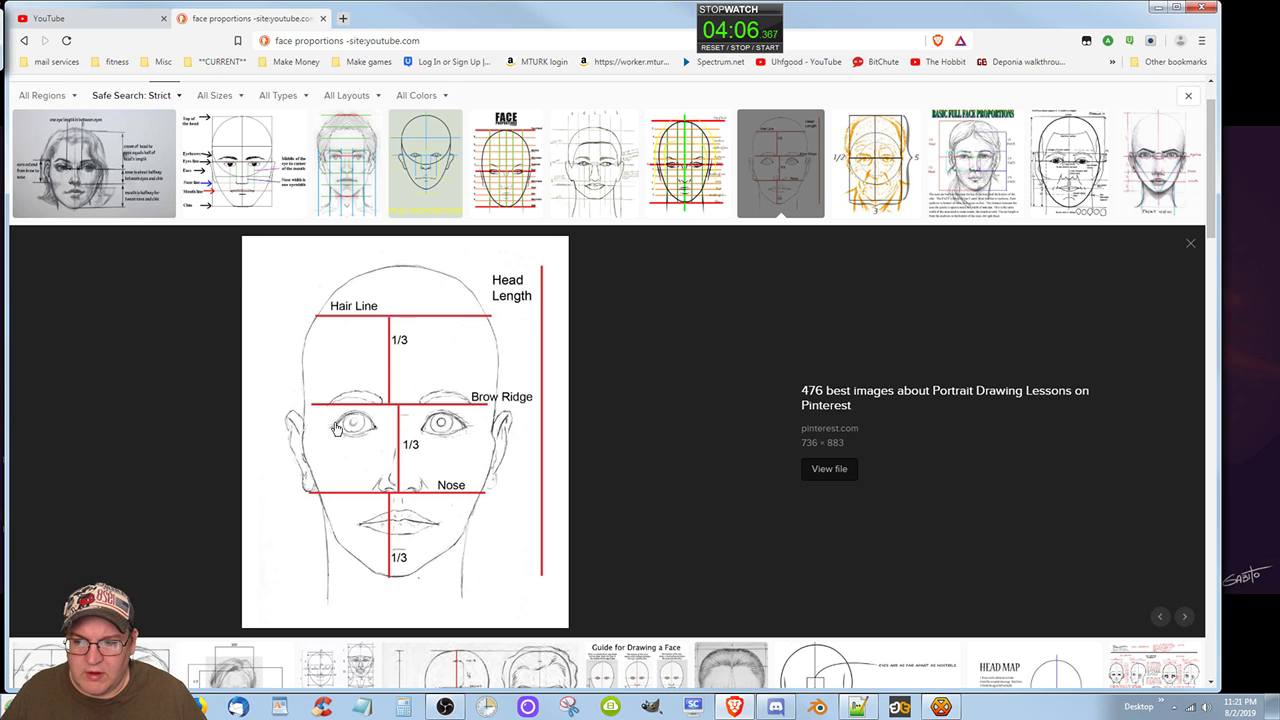
left_click(1184, 618)
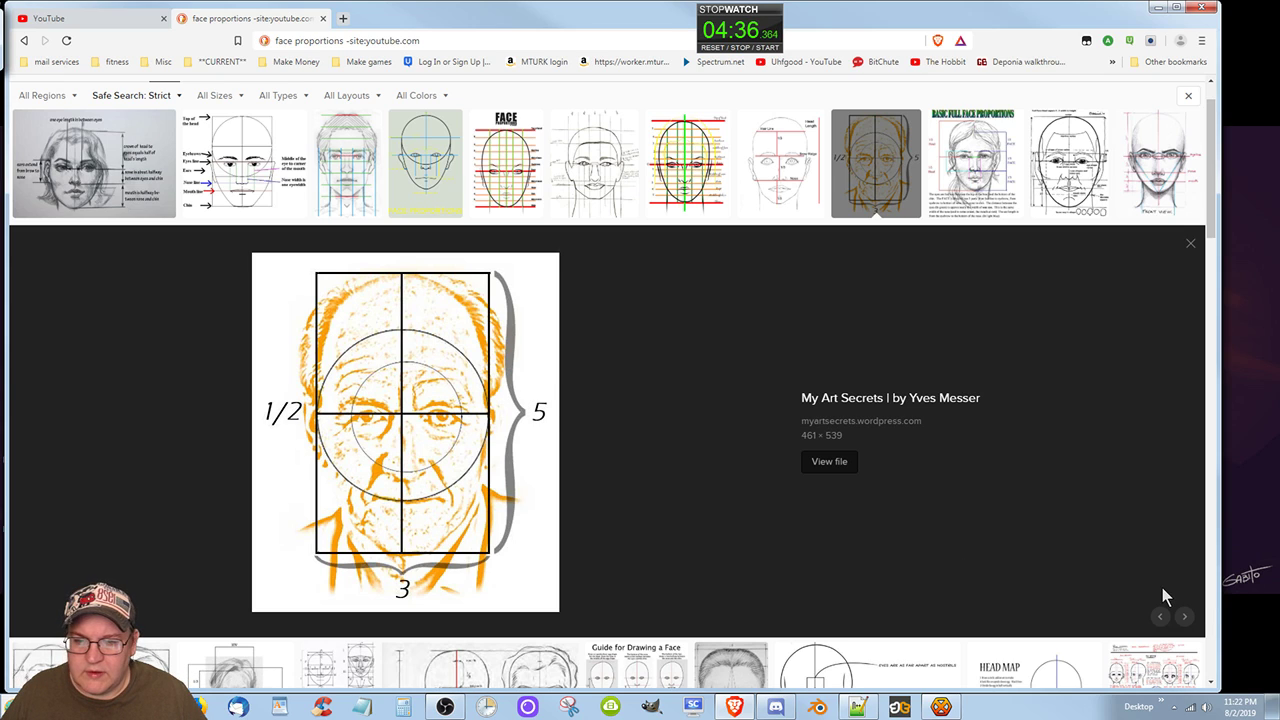
Step: Open the My Art Secrets source page in a new tab, check it, and close the tab
right_click(843, 408)
left_click(872, 413)
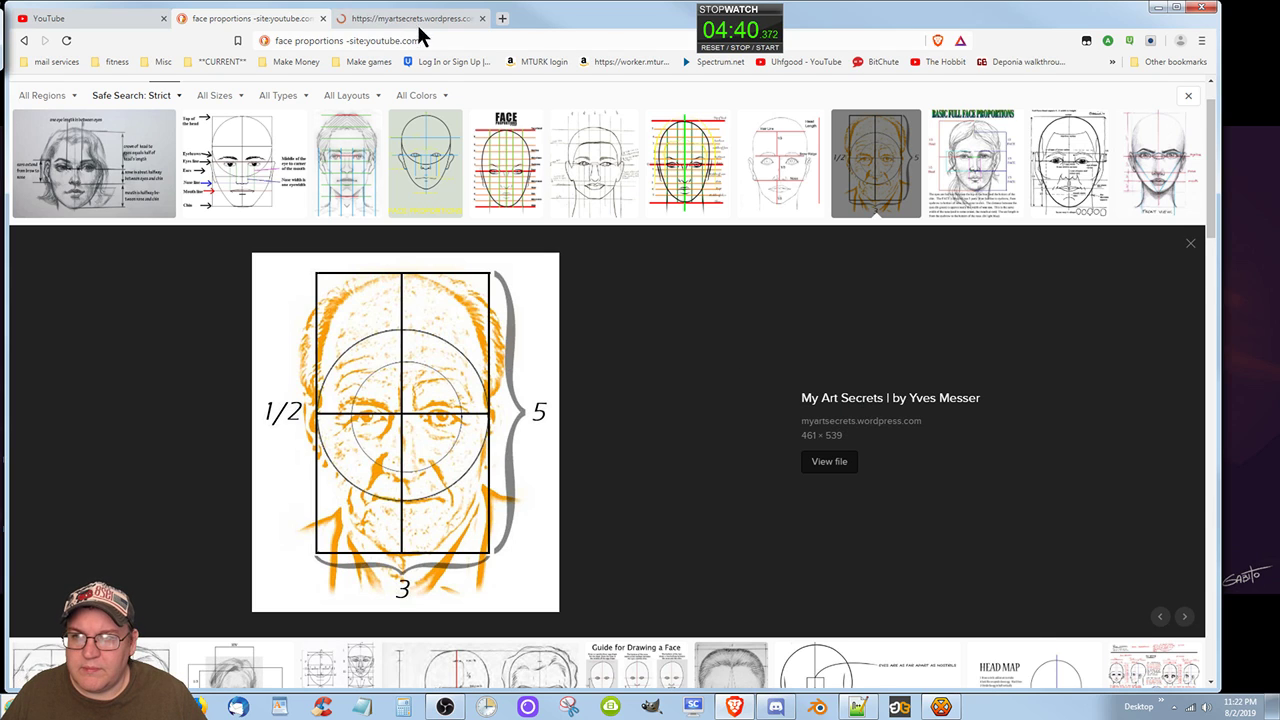
left_click(417, 22)
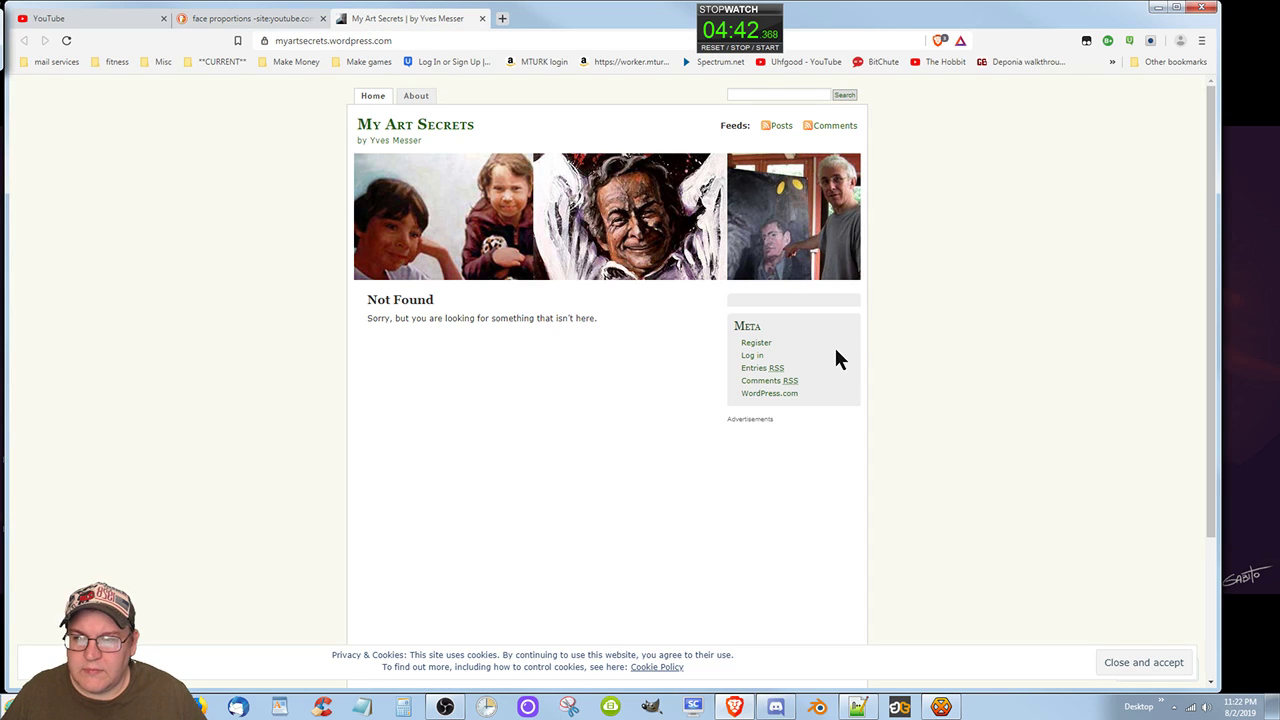
left_click(482, 18)
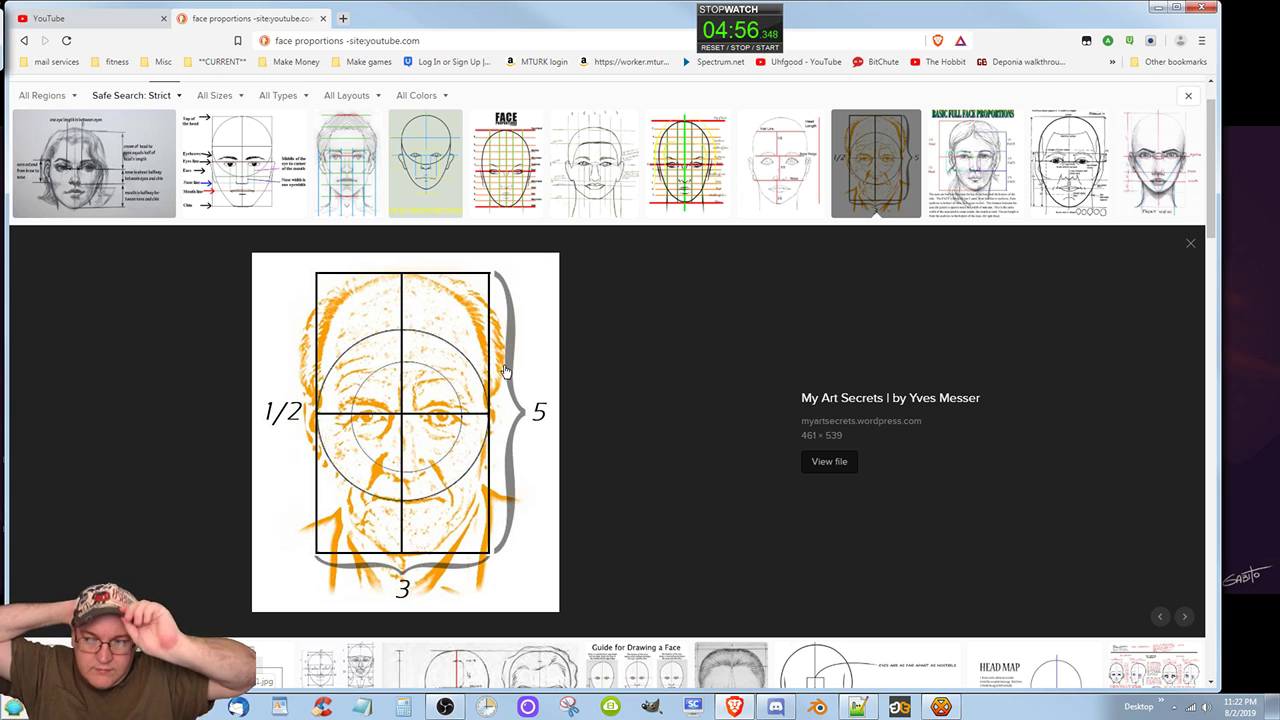
Step: Examine the image previews one by one, from the Basic Full Face Proportions sheet to the Head Map diagram
left_click(1183, 617)
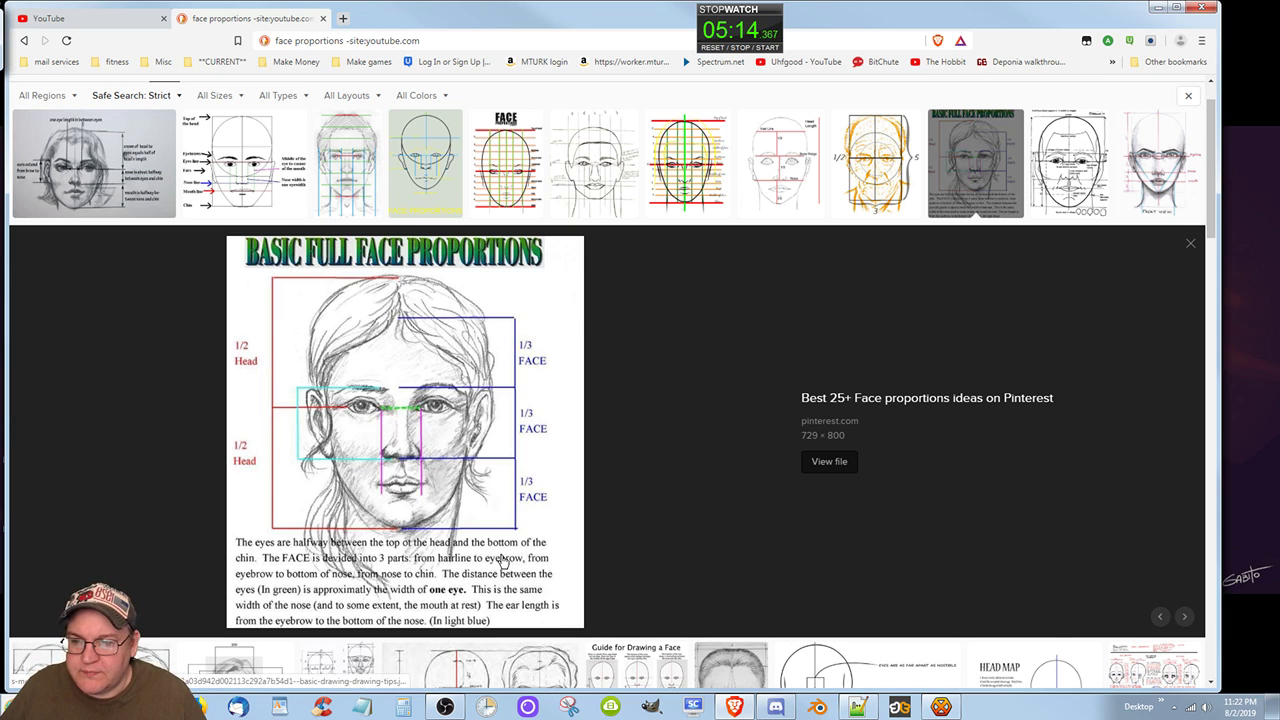
left_click(1183, 617)
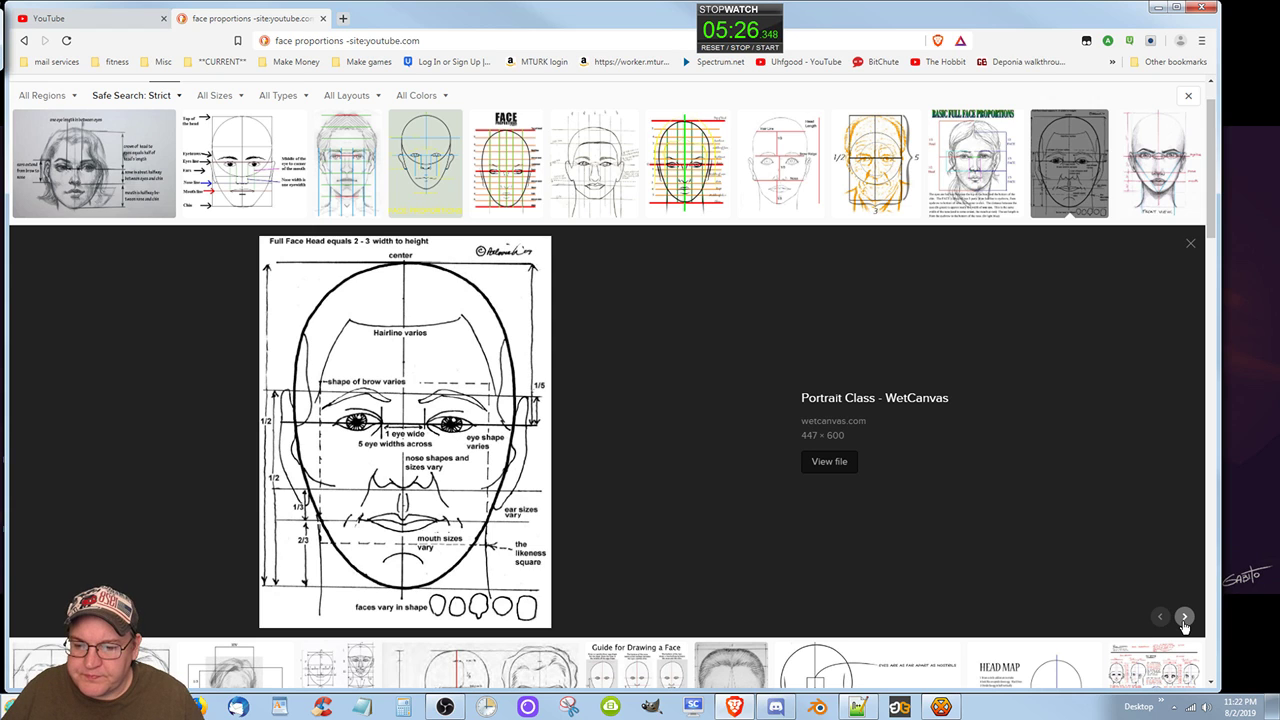
left_click(1184, 618)
left_click(1184, 618)
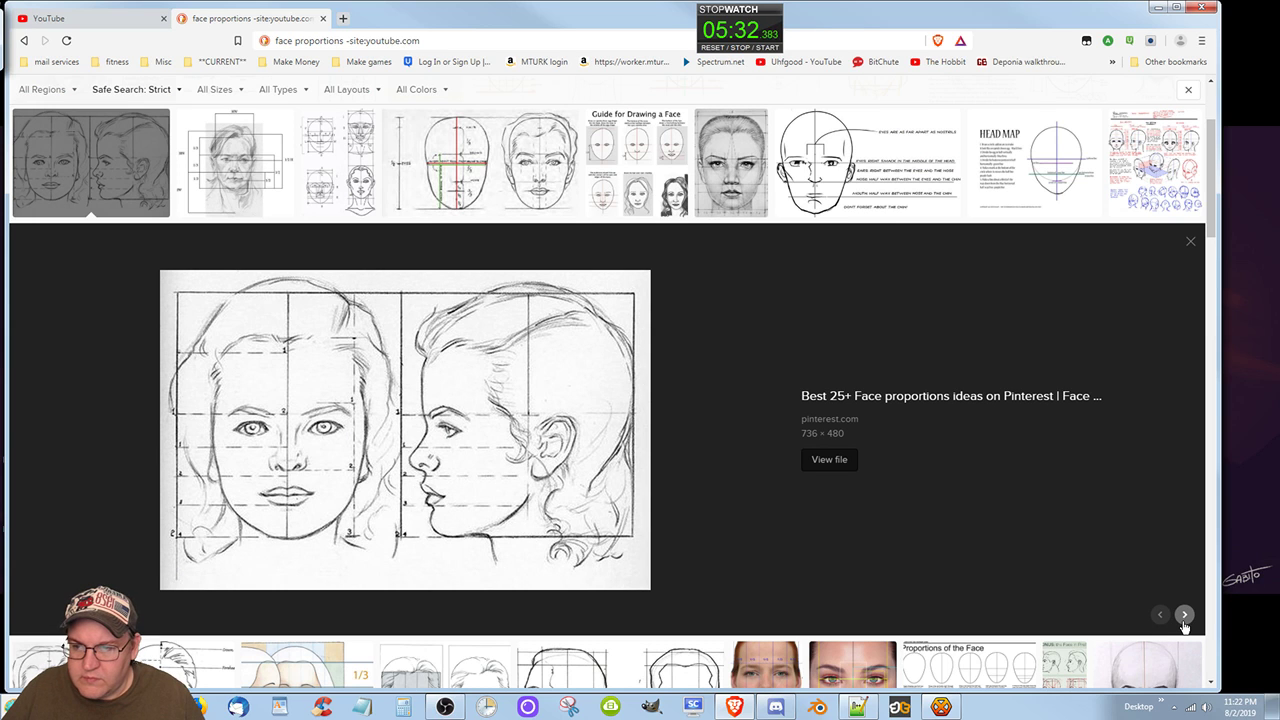
left_click(1184, 616)
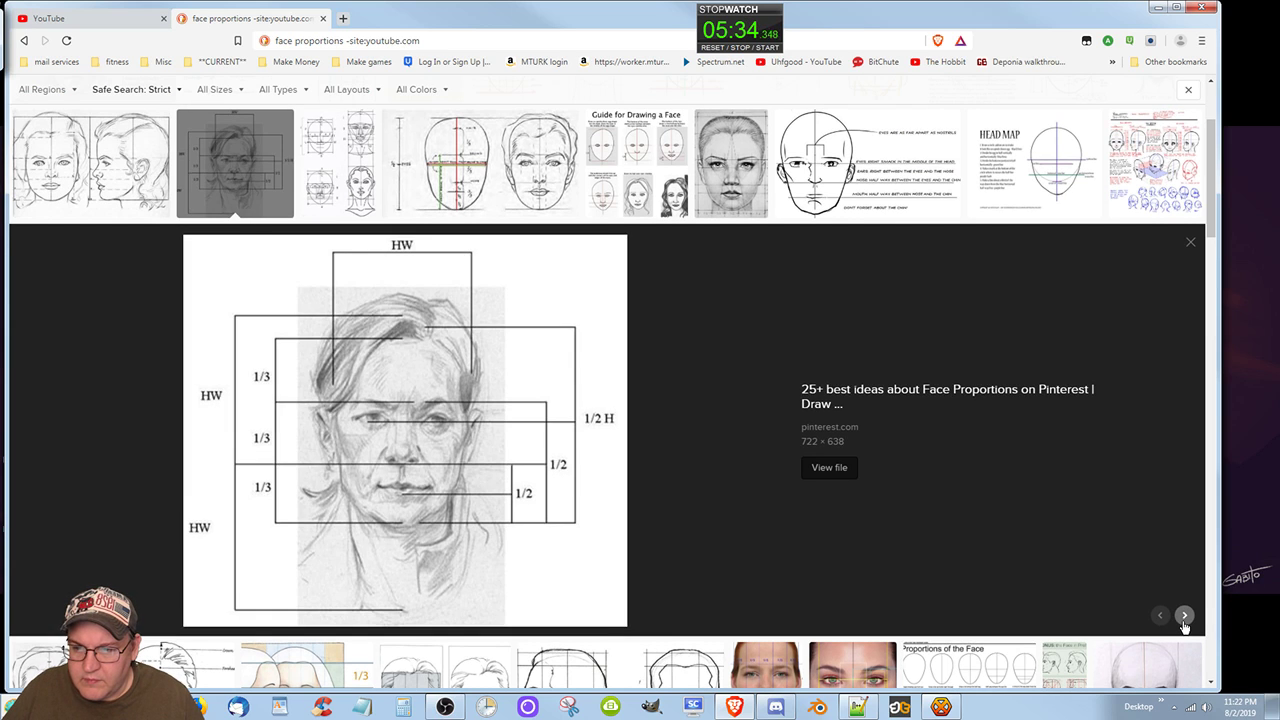
left_click(1184, 616)
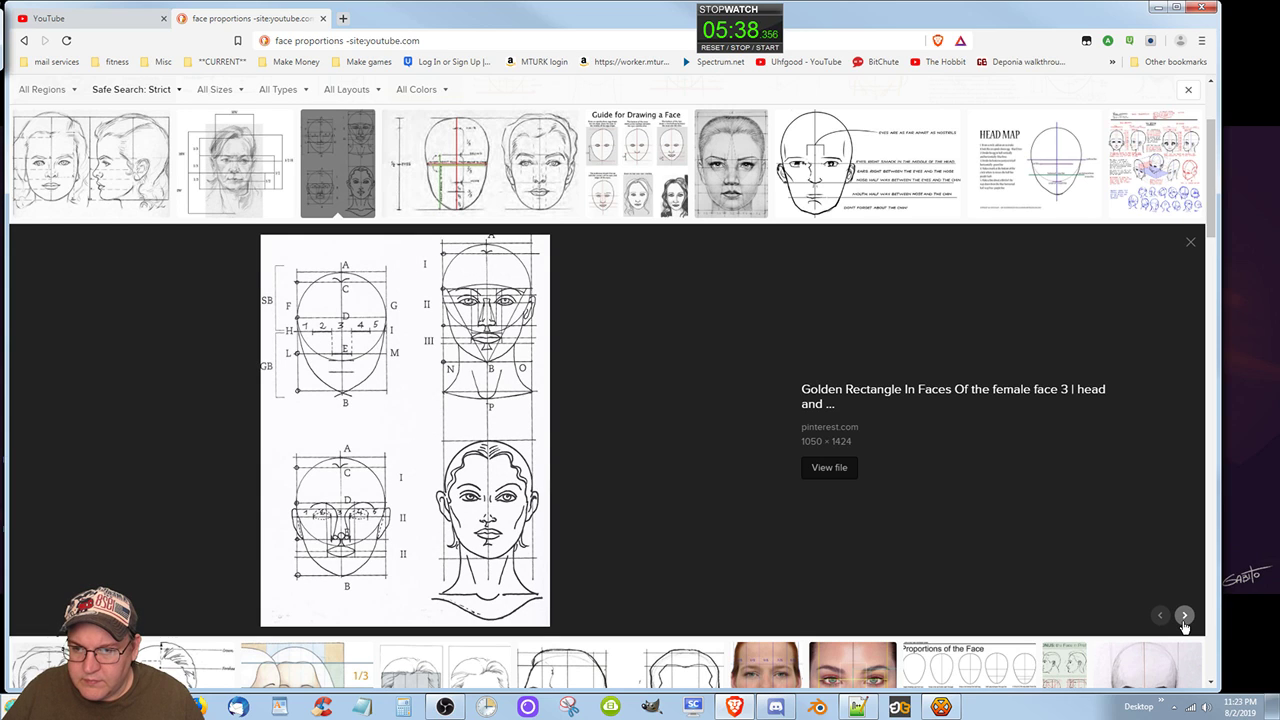
left_click(1184, 616)
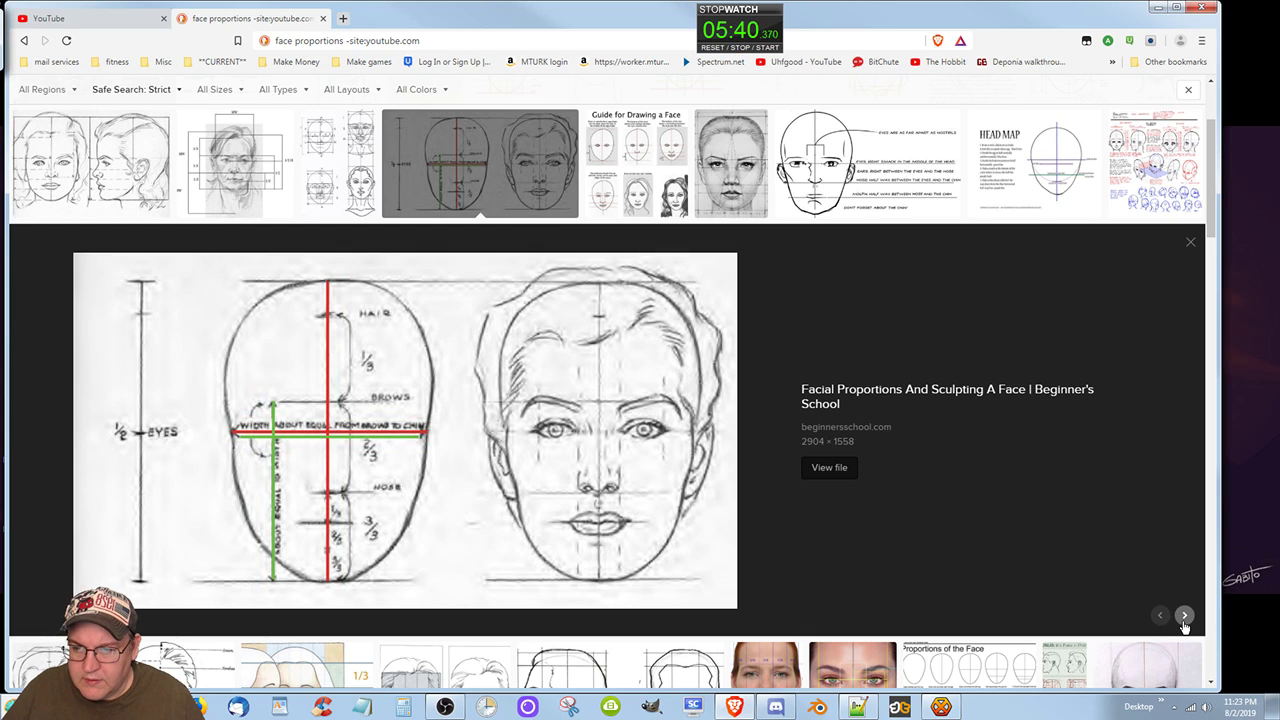
left_click(1184, 616)
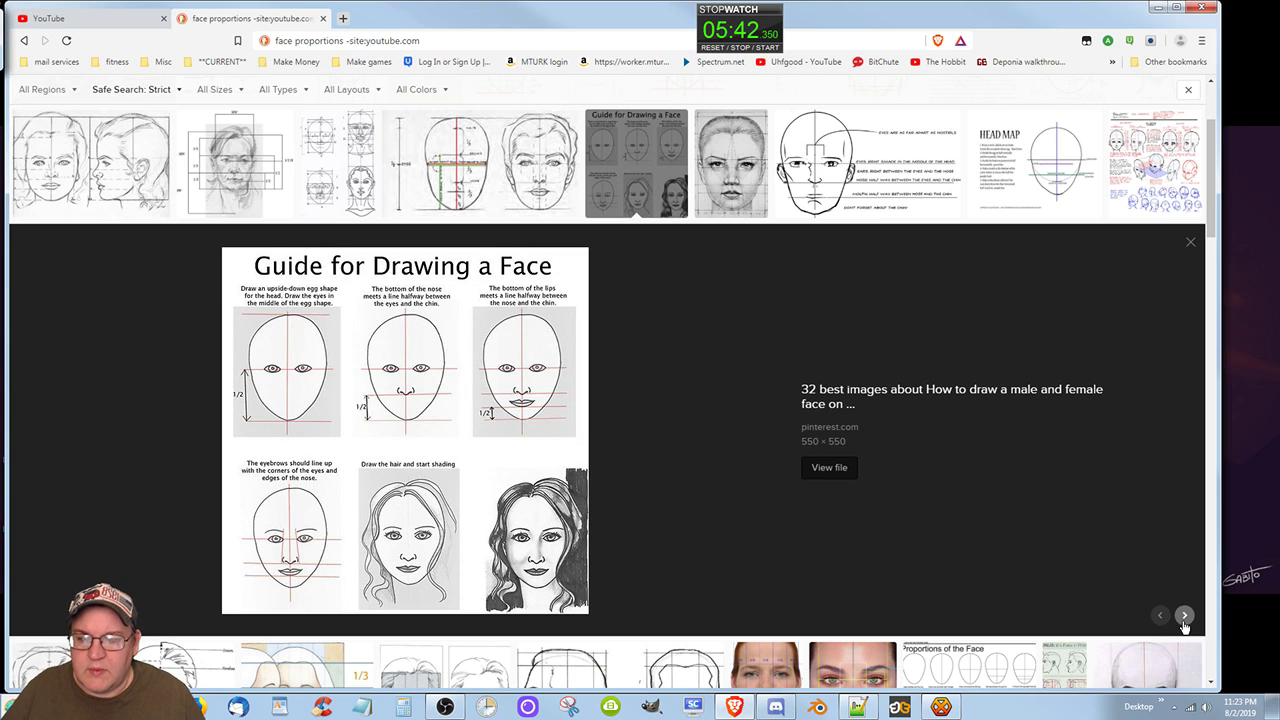
left_click(1184, 616)
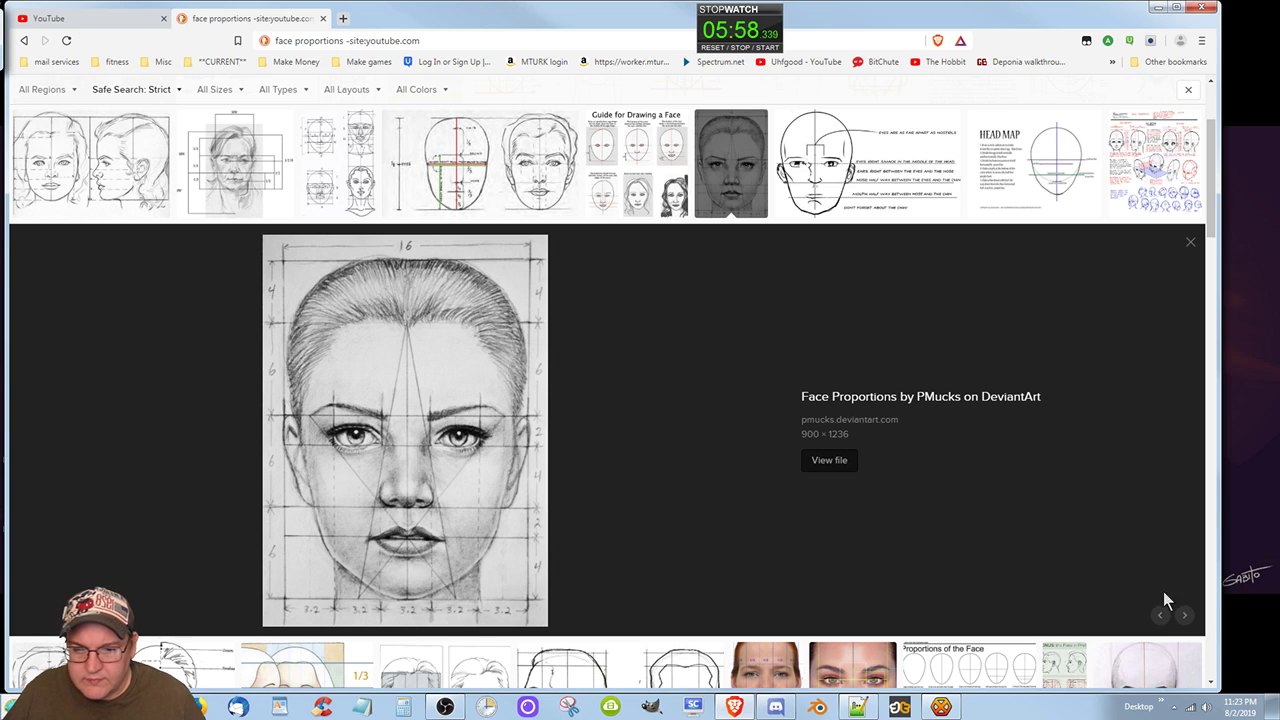
left_click(1184, 616)
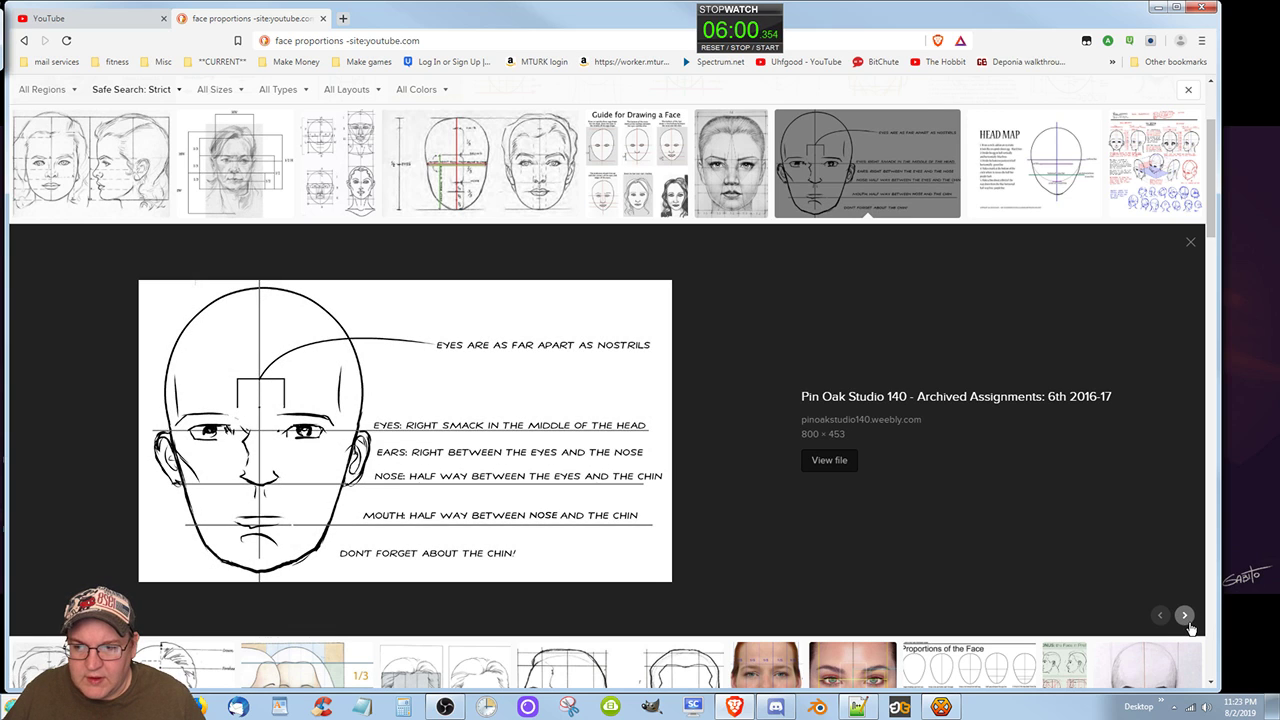
left_click(1186, 617)
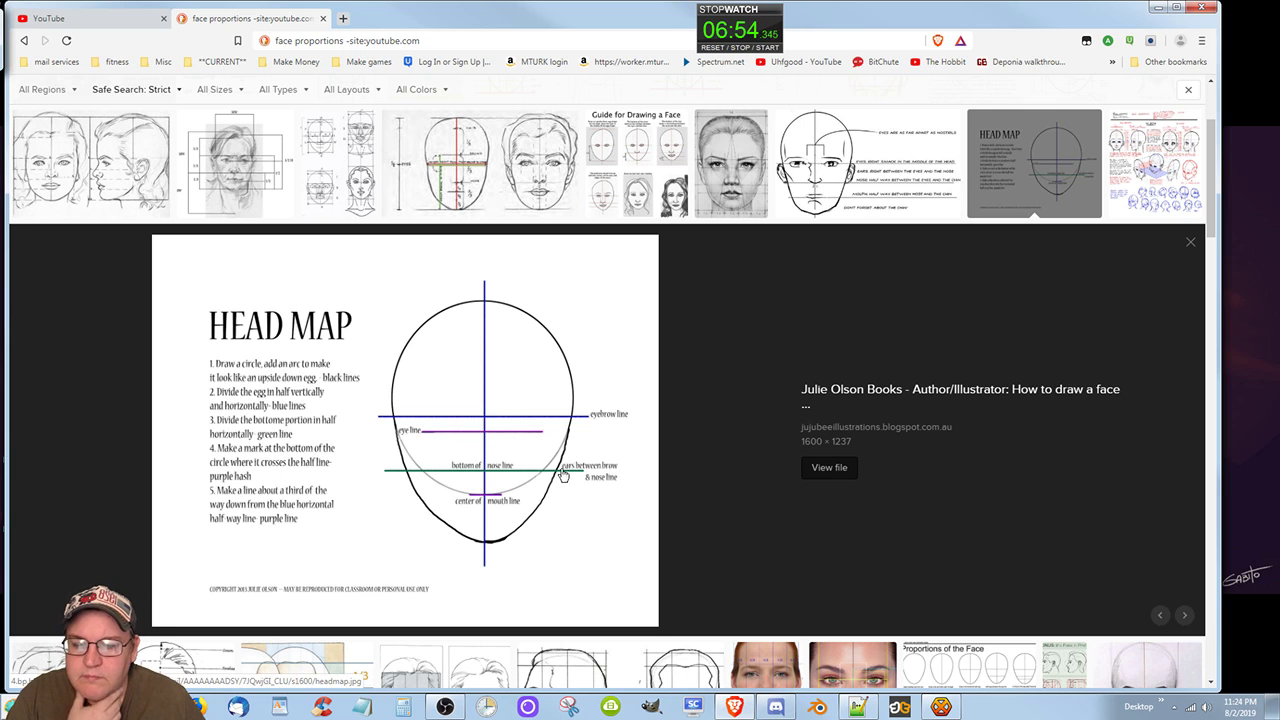
Step: Save the Head Map image as Headmap.jpg in the Reference folder
right_click(477, 392)
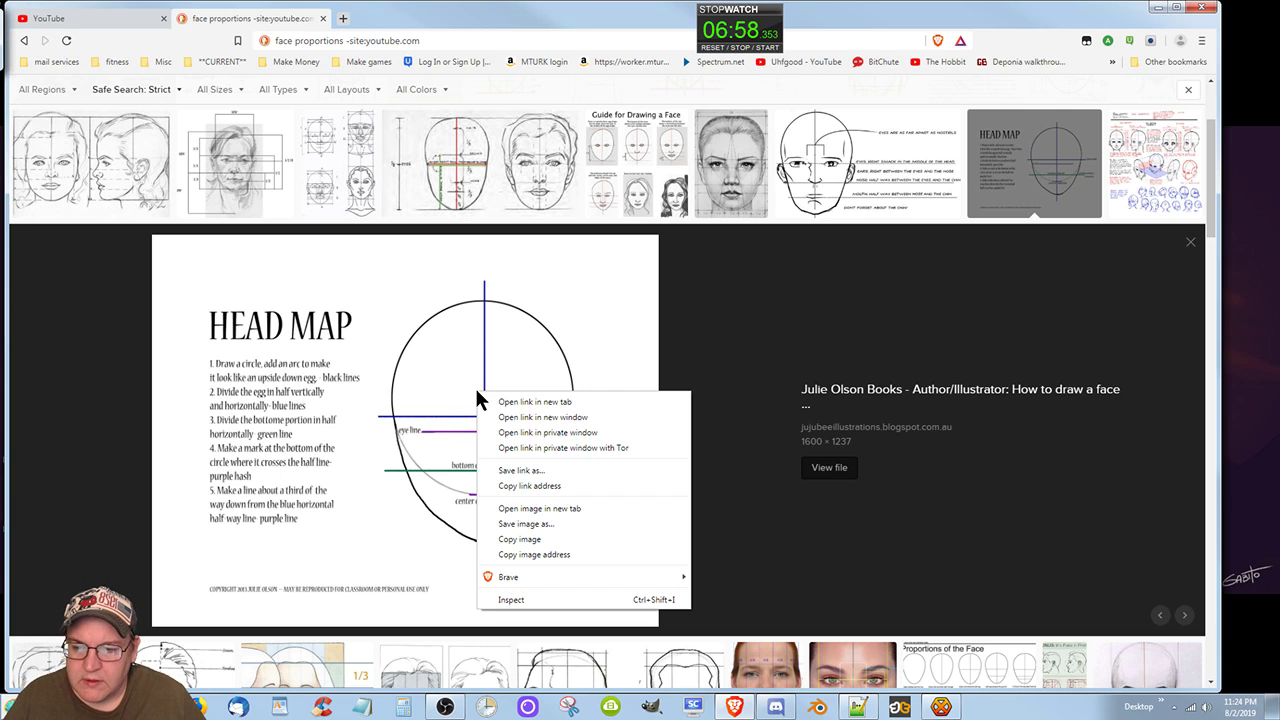
left_click(522, 525)
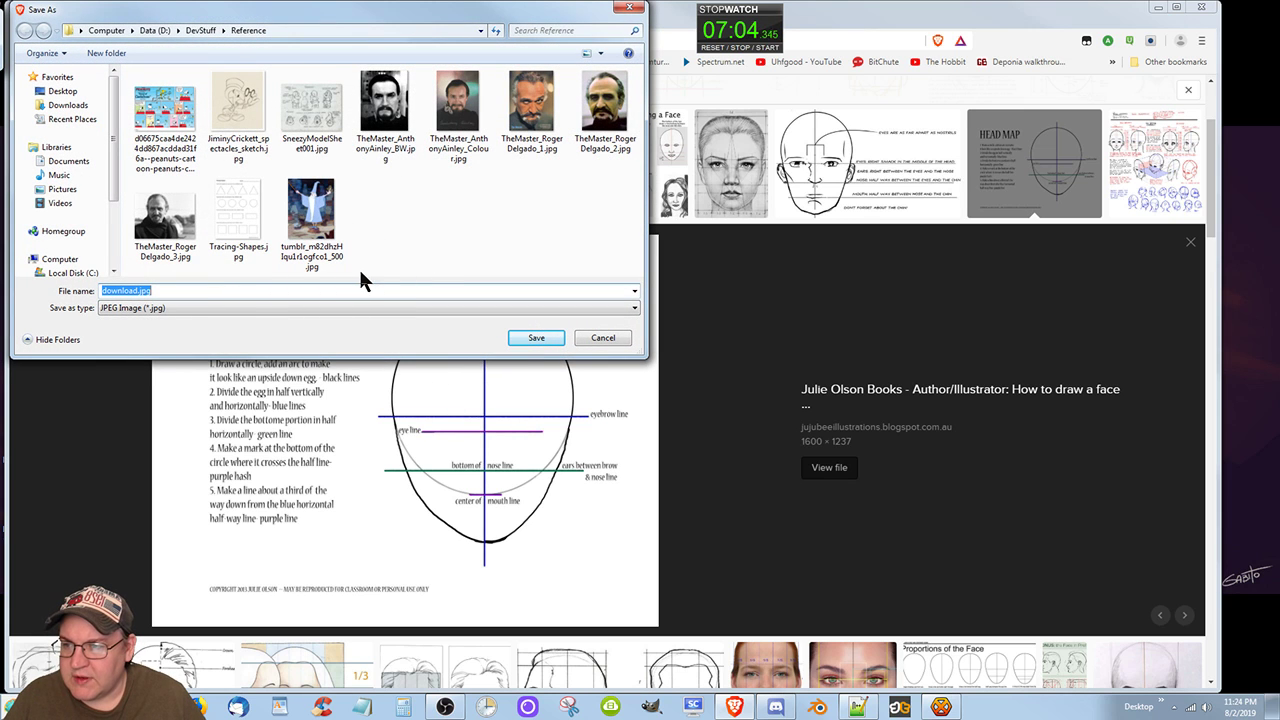
left_click(170, 290)
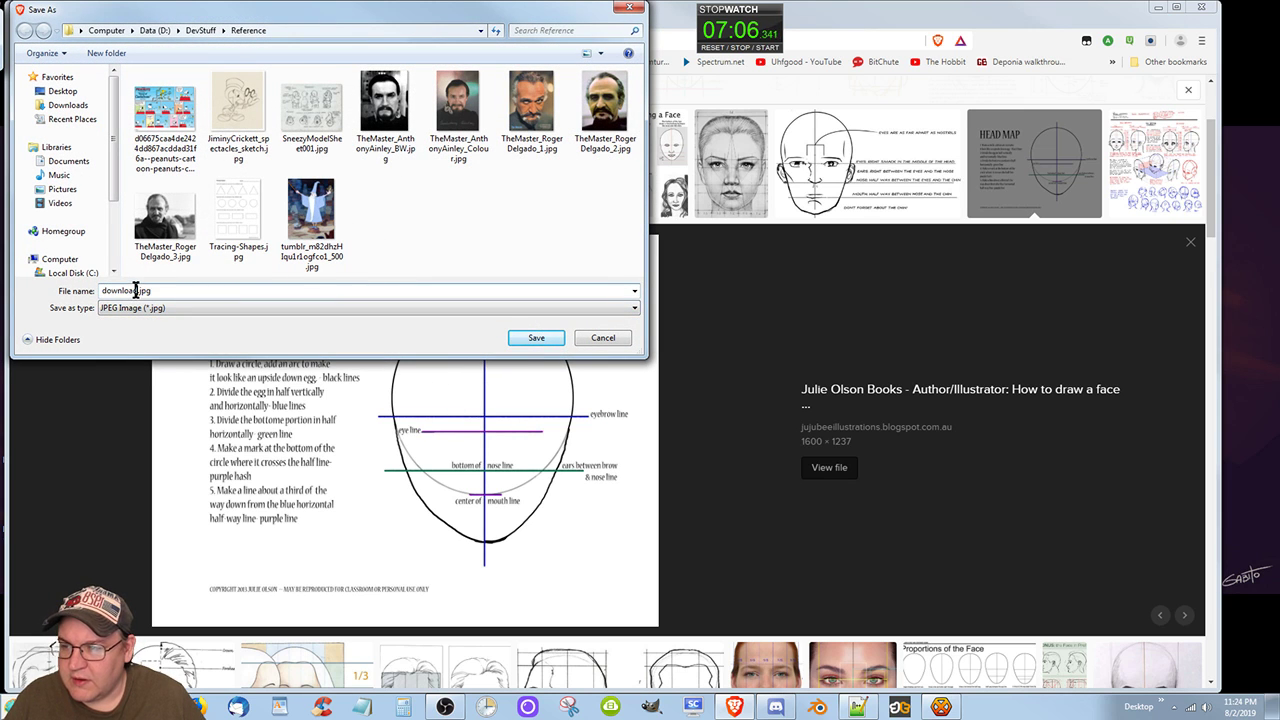
double_click(133, 290)
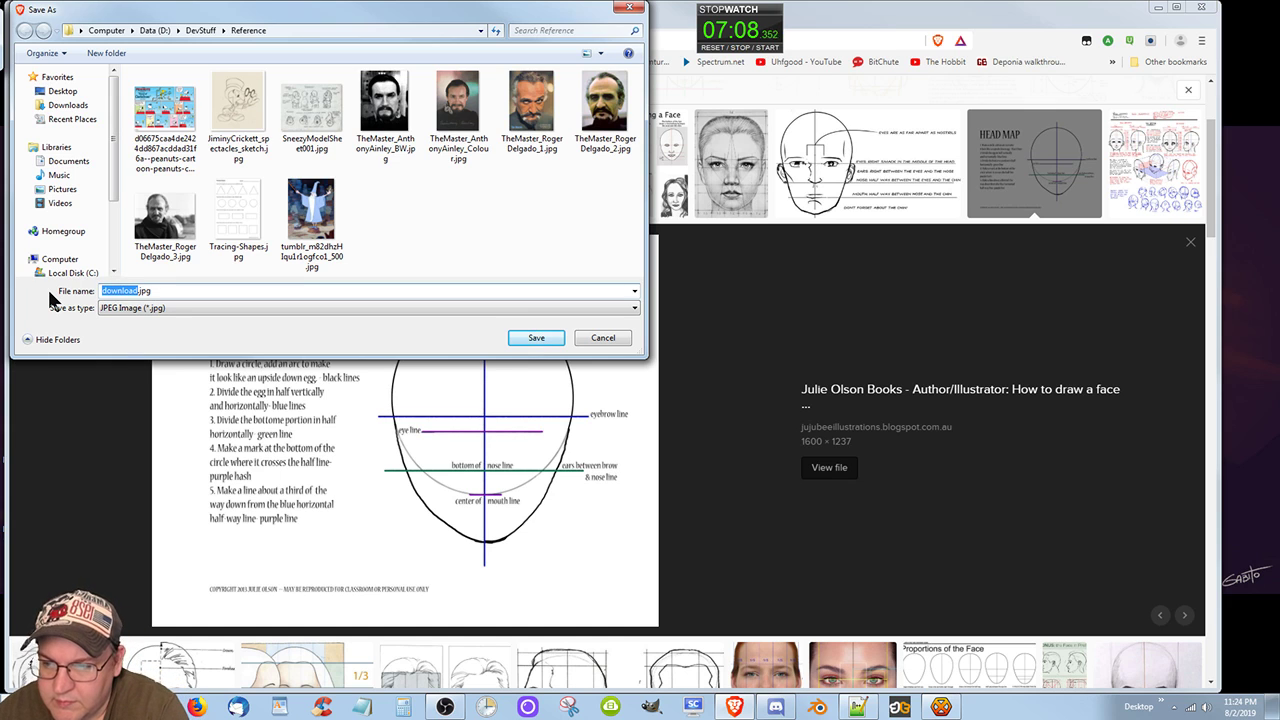
type("Headmap")
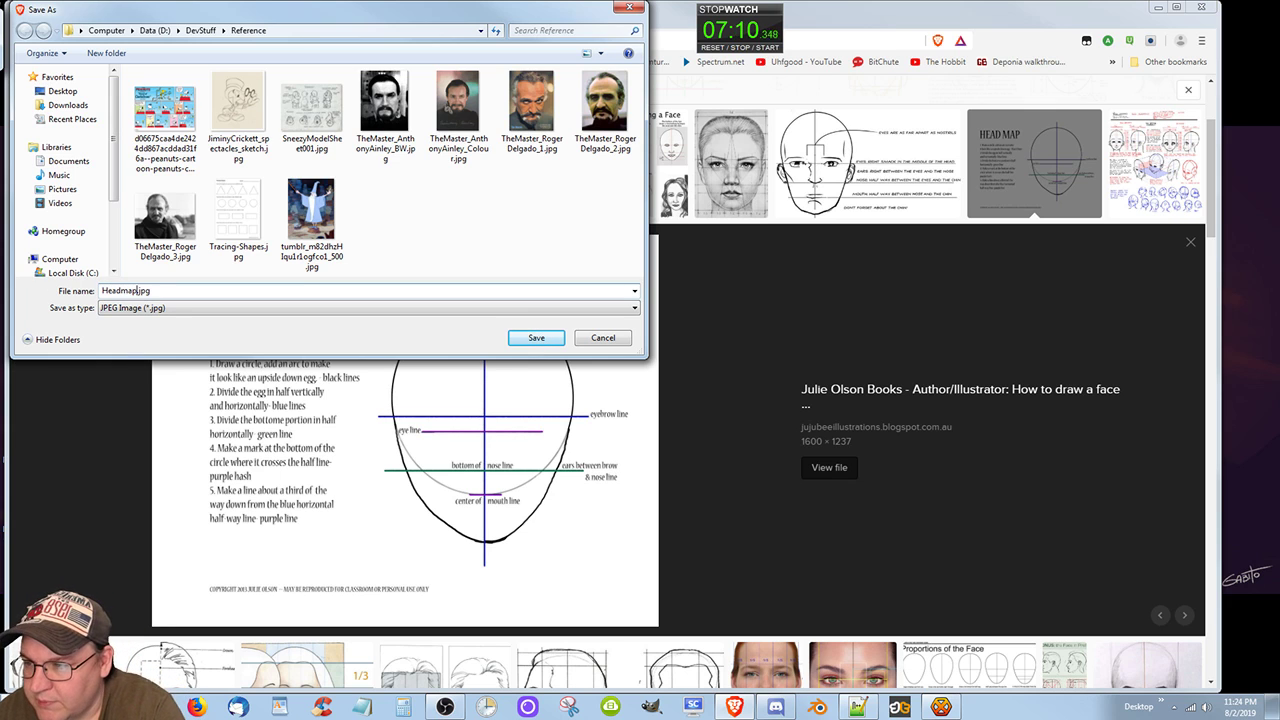
left_click(534, 339)
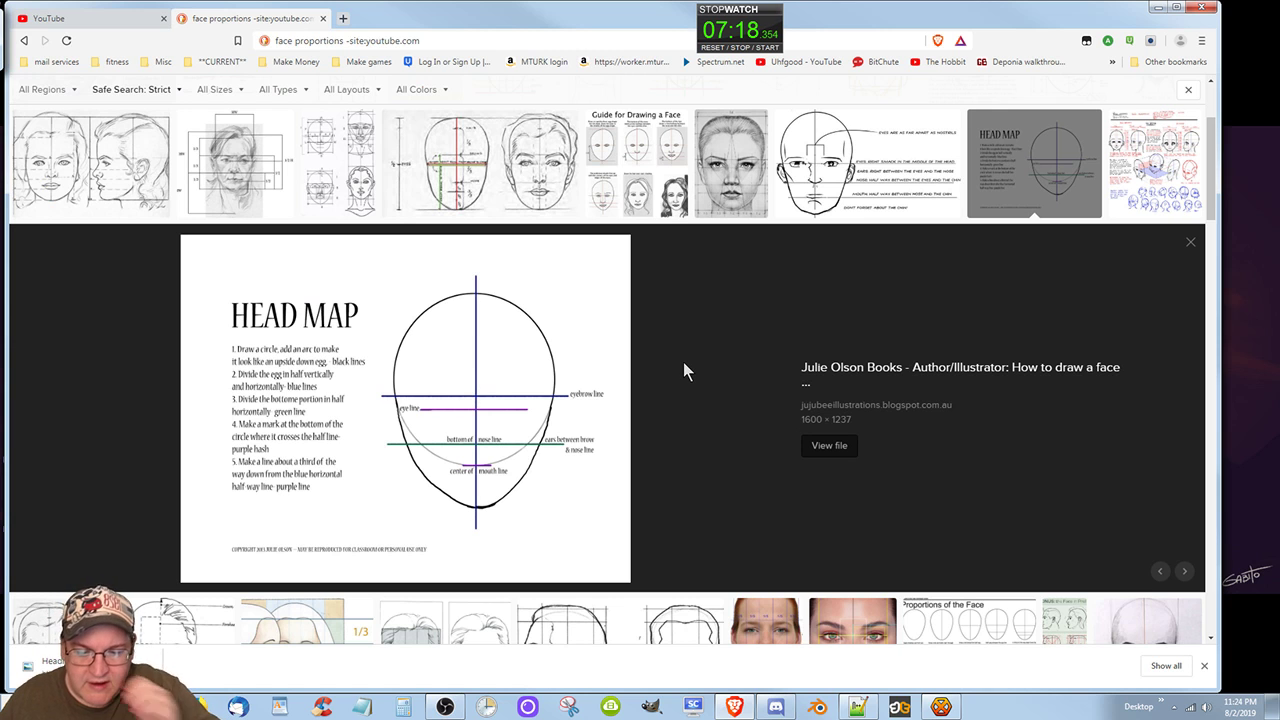
Step: Switch to Blender, open the recent file DrawingTemplate_00001.blend, and save it as HeadMap.blend in the TestBlends folder
left_click(819, 707)
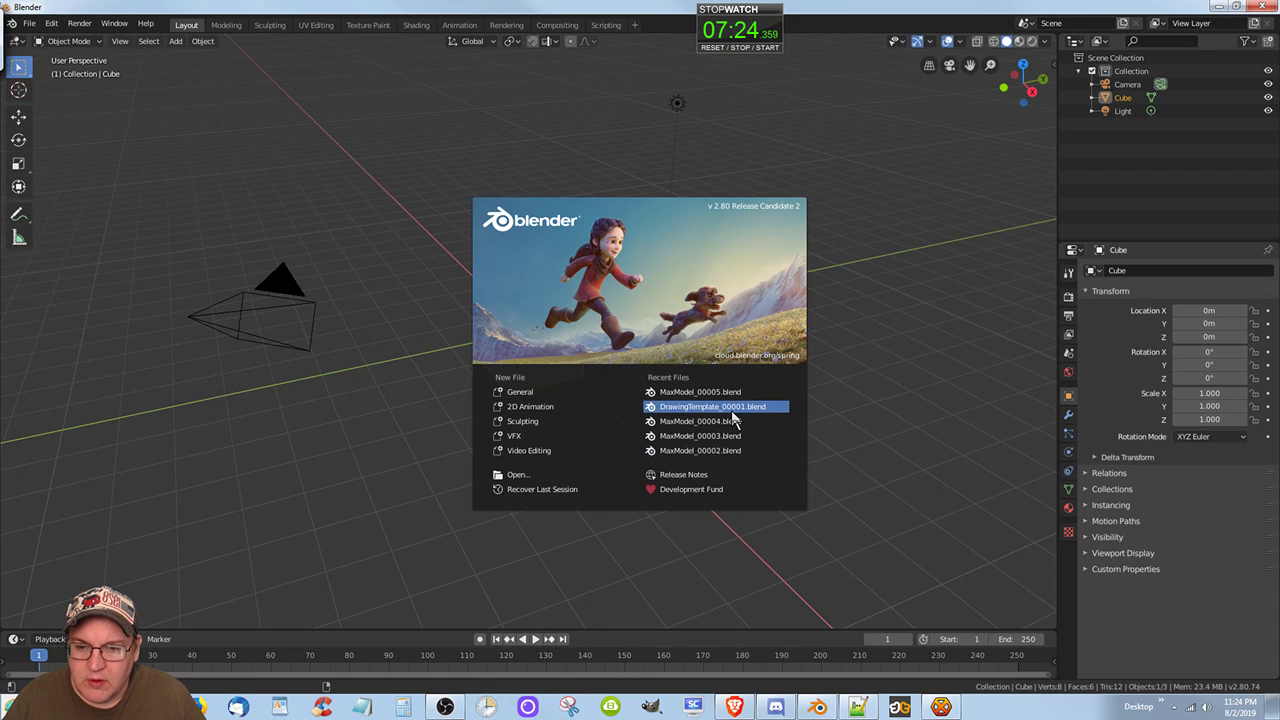
left_click(733, 410)
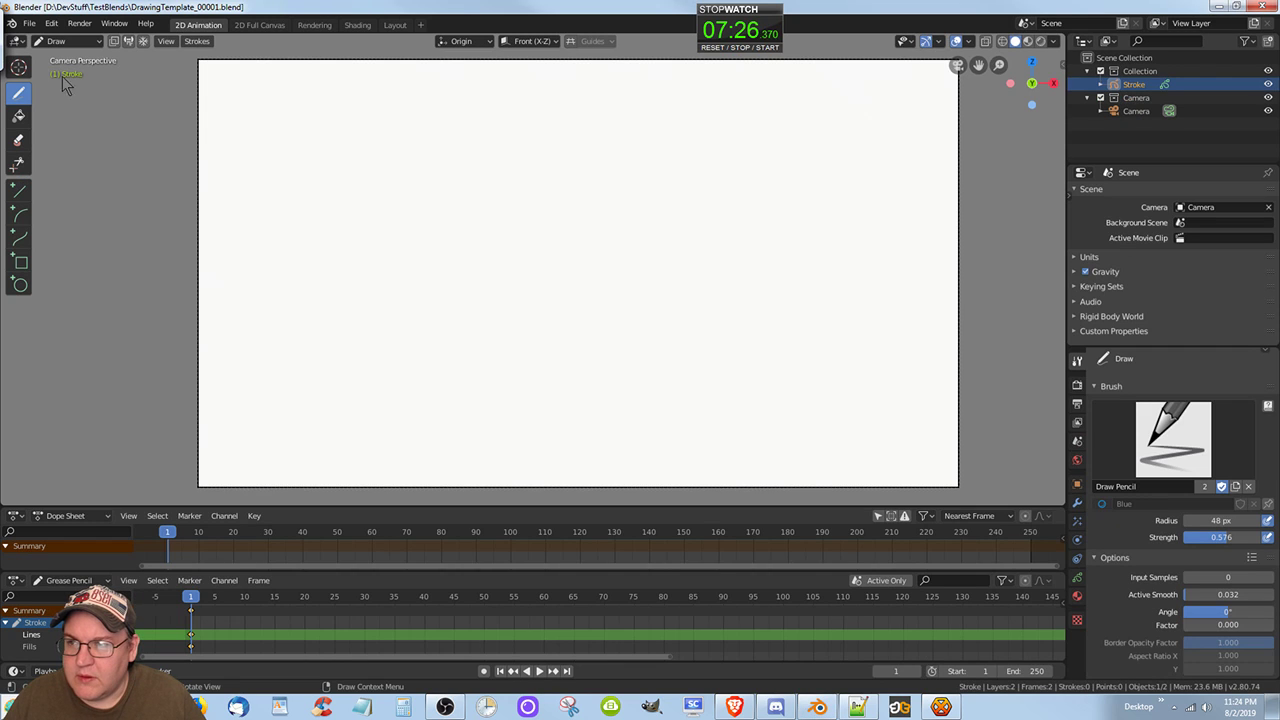
left_click(29, 23)
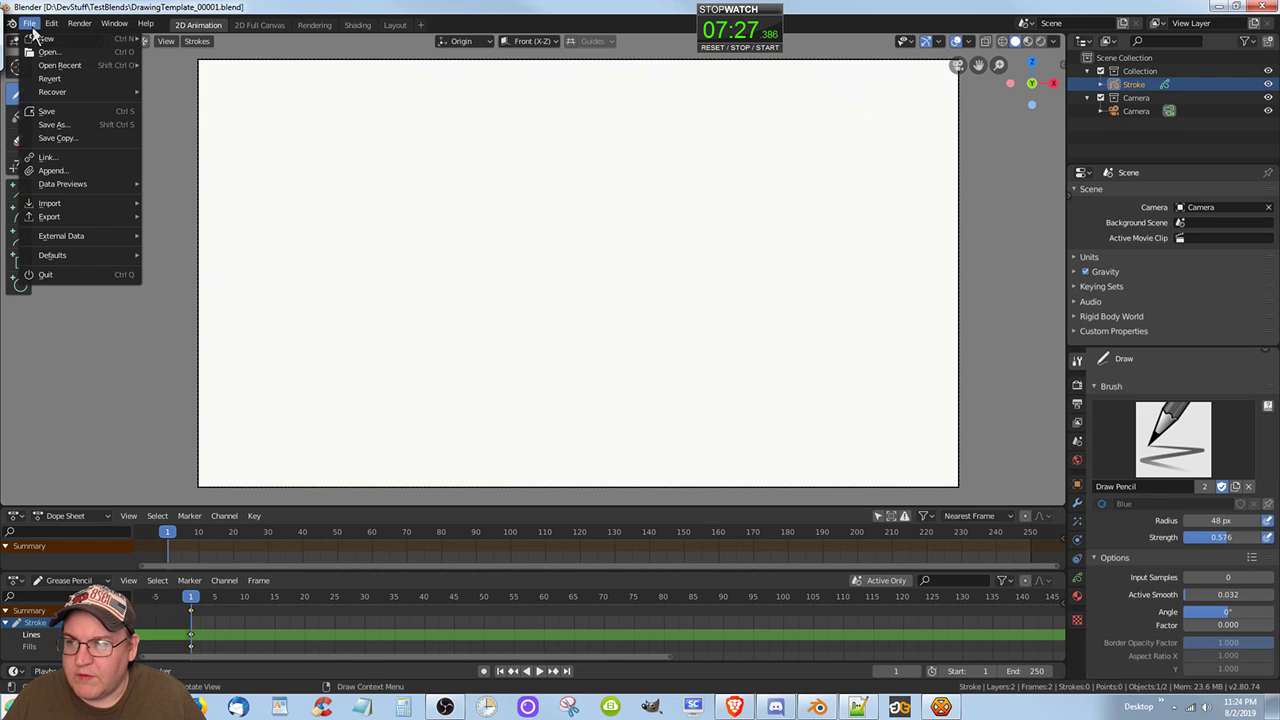
left_click(92, 125)
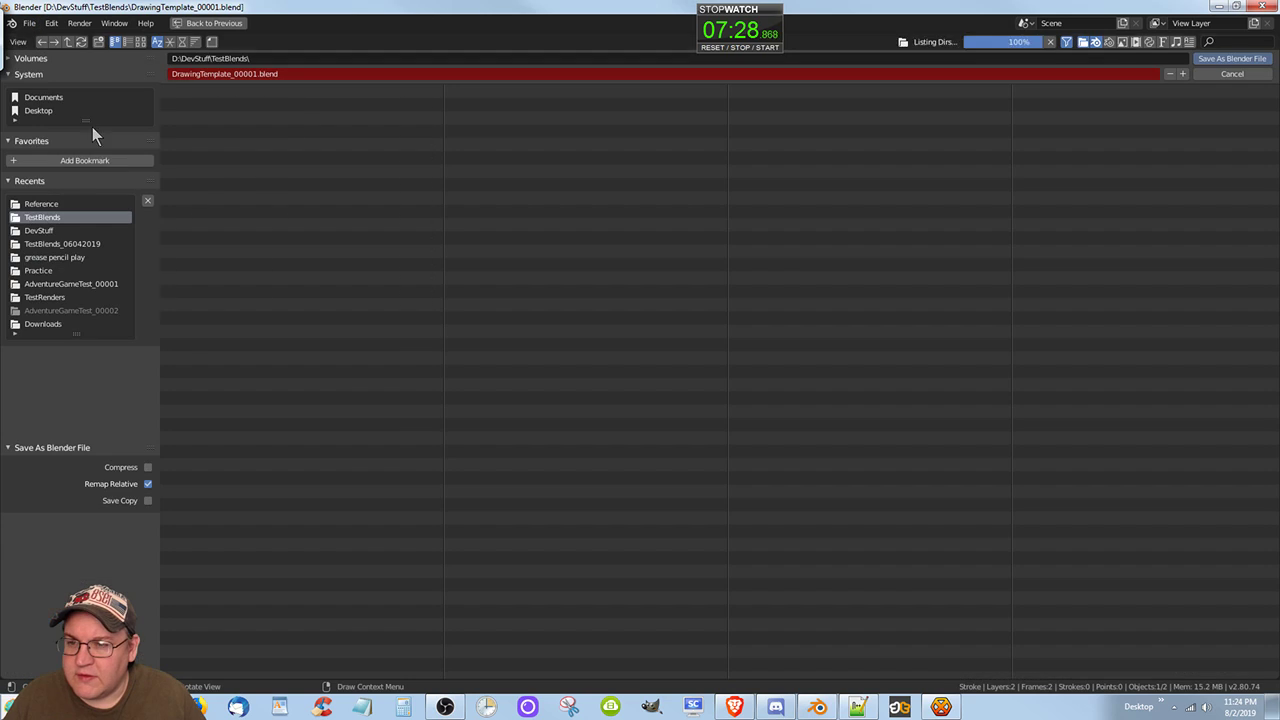
left_click(262, 56)
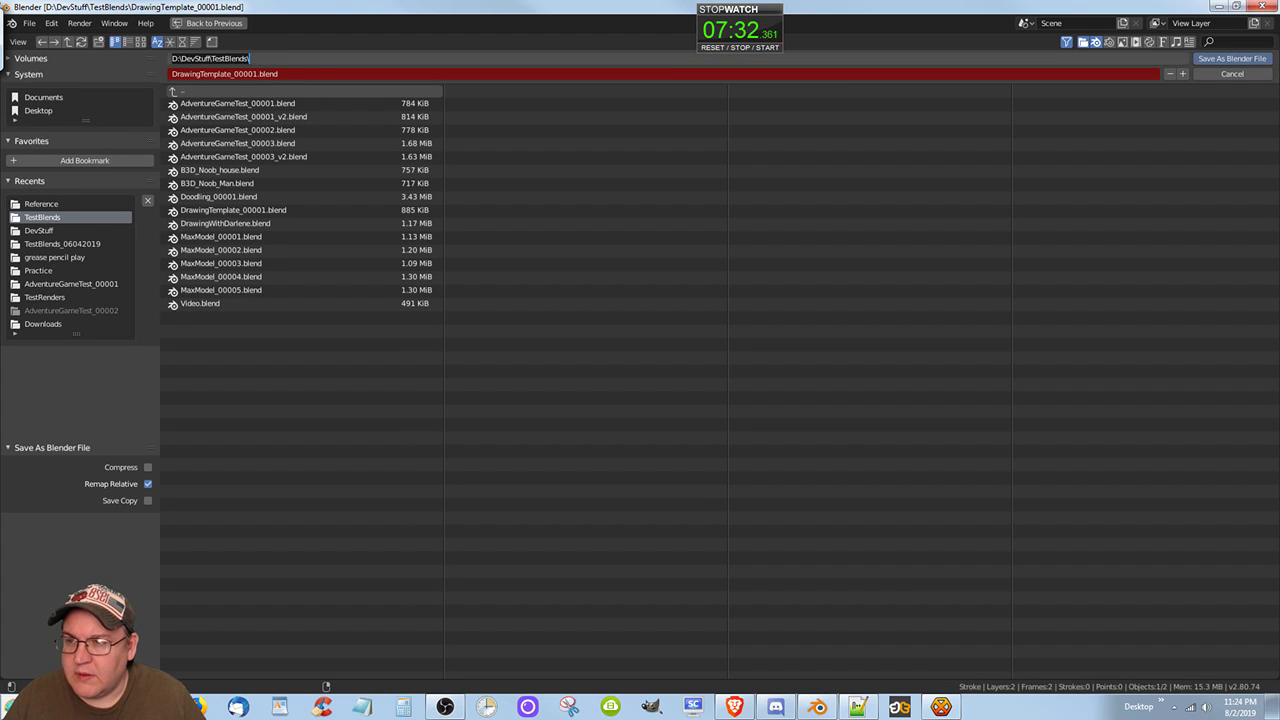
key("Return")
left_click(230, 73)
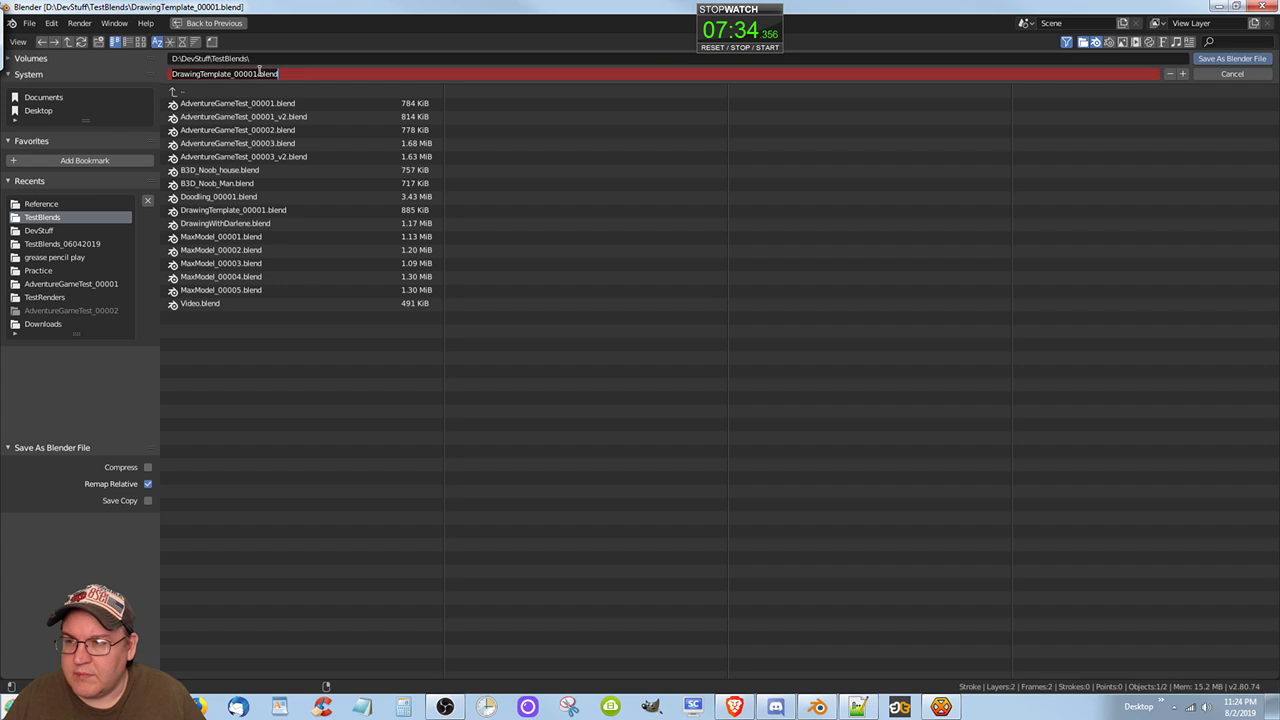
left_click(257, 73)
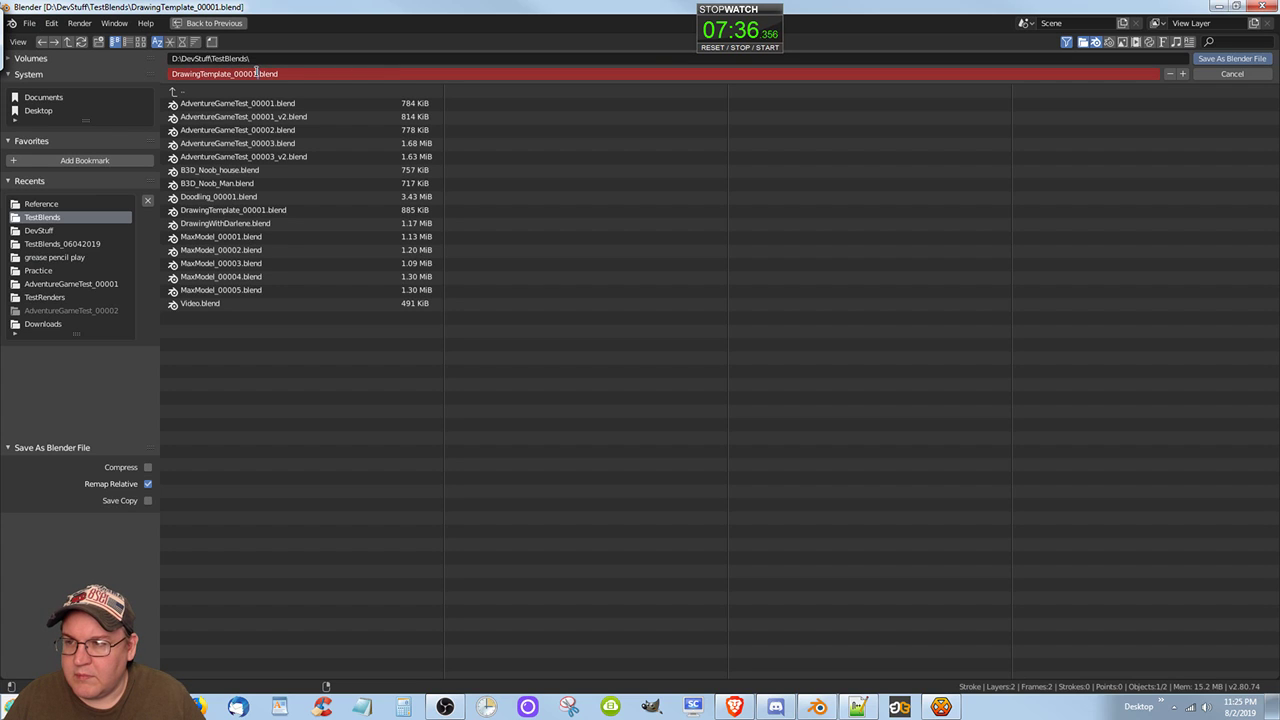
left_click_drag(257, 73, 121, 70)
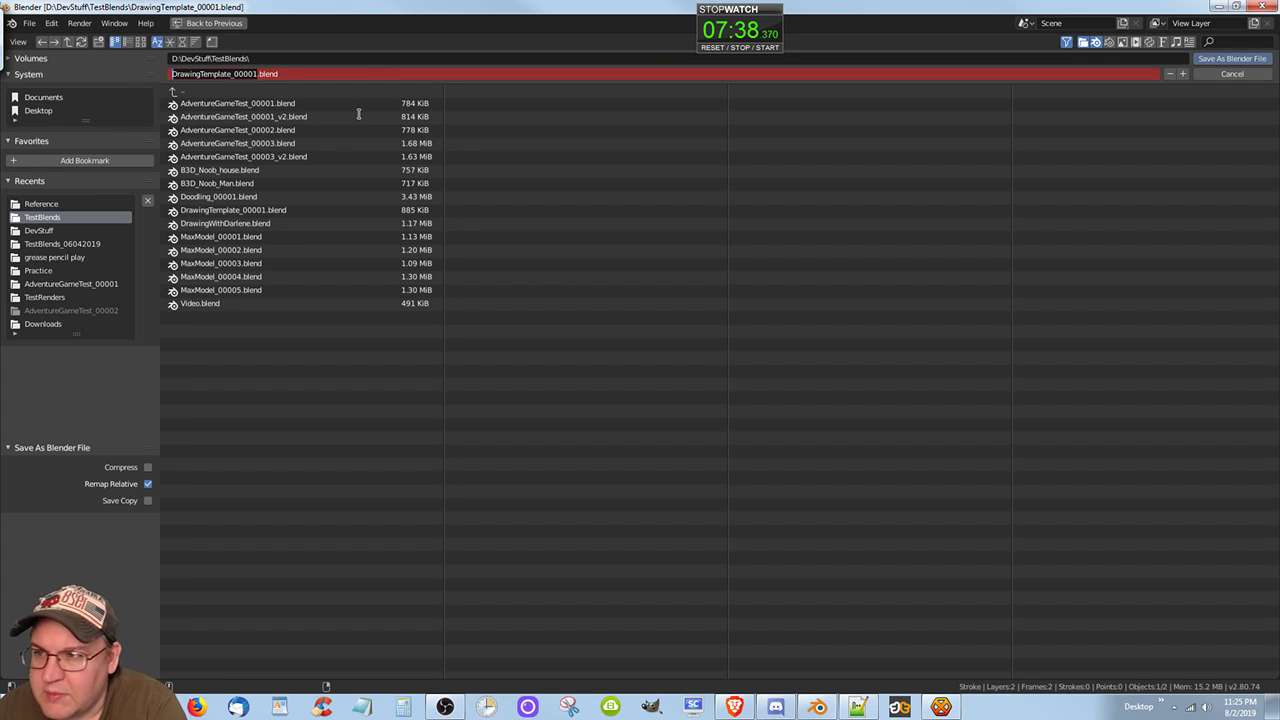
type("HeadMap")
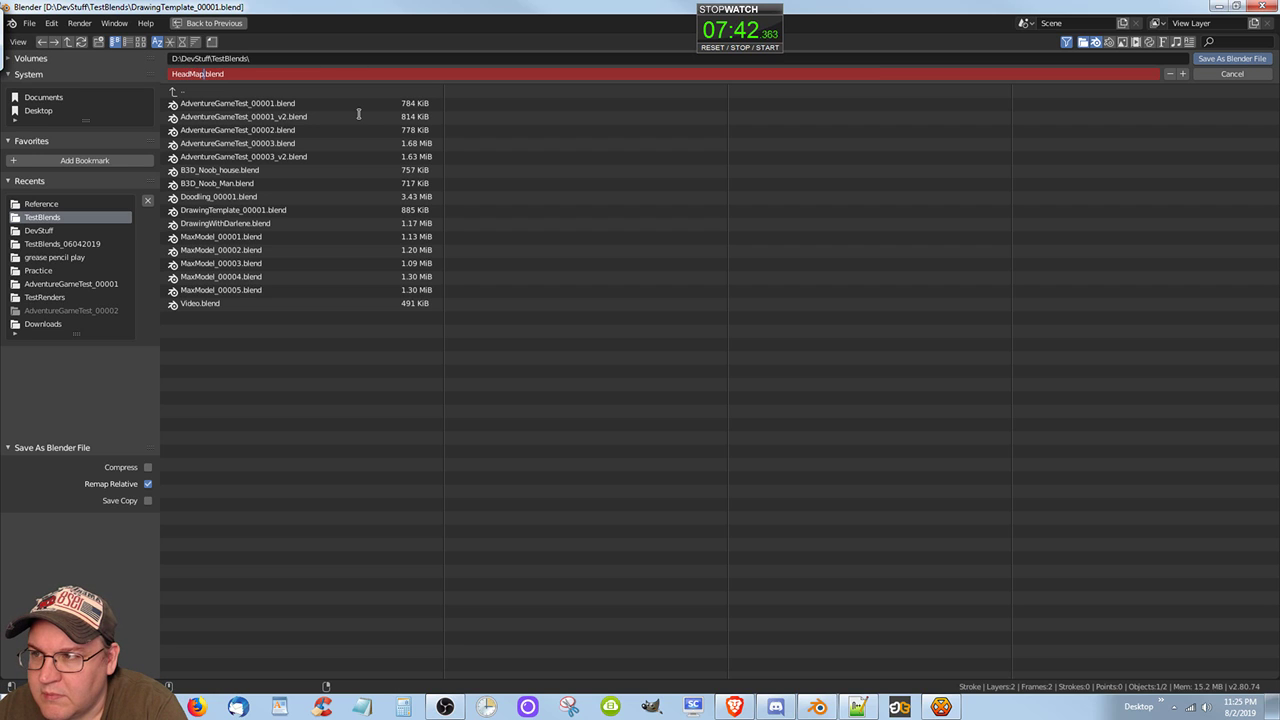
key("Return")
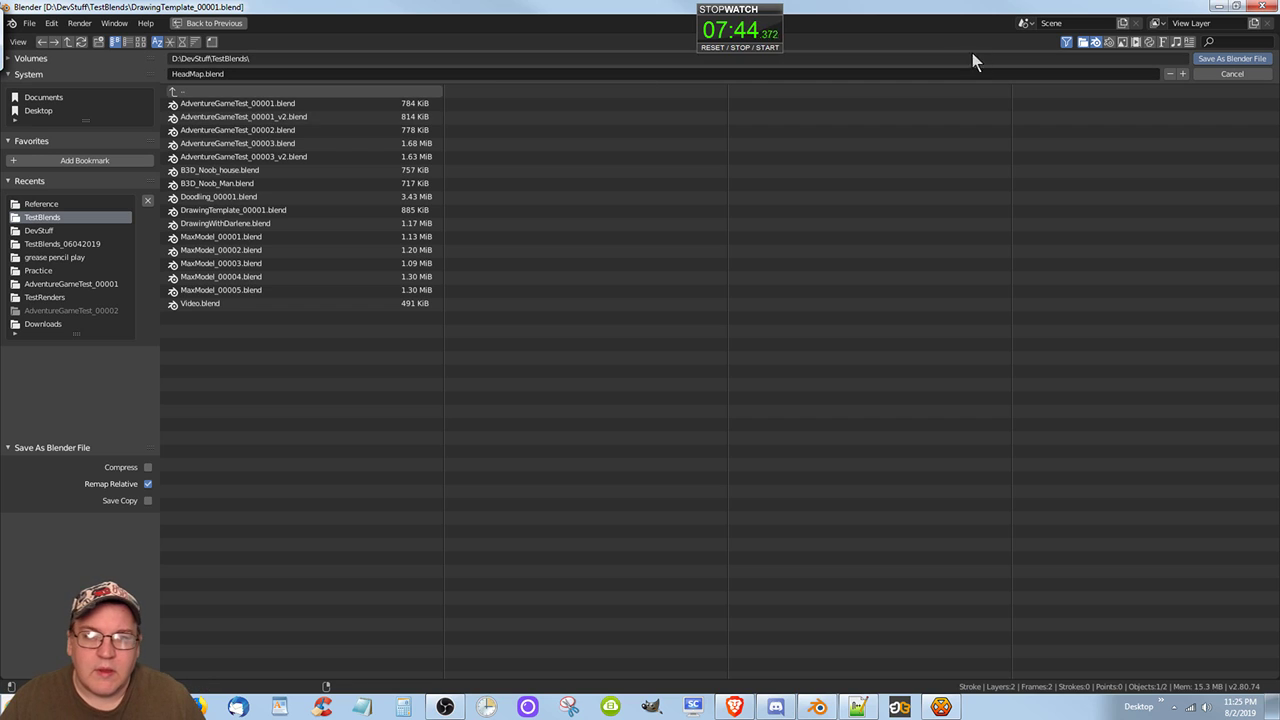
left_click(1232, 58)
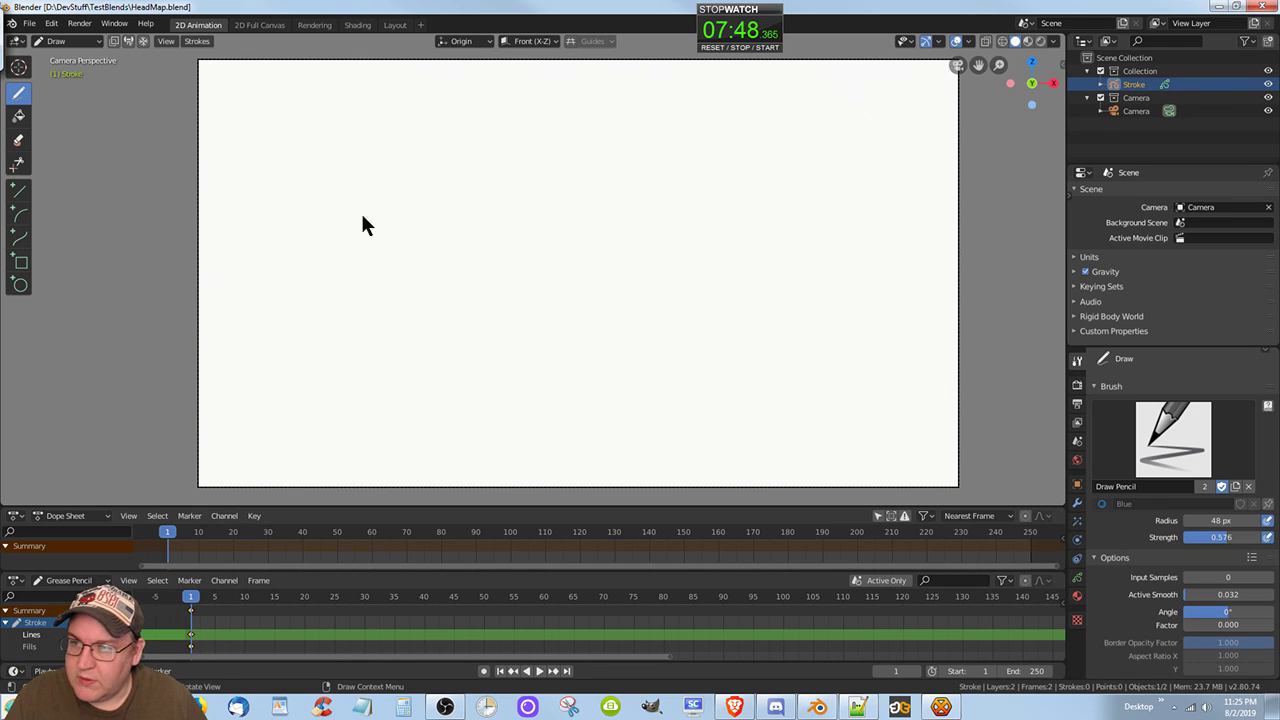
Step: Change to Object Mode and add Headmap.jpg from the Reference folder as a background image
left_click(82, 40)
left_click(75, 59)
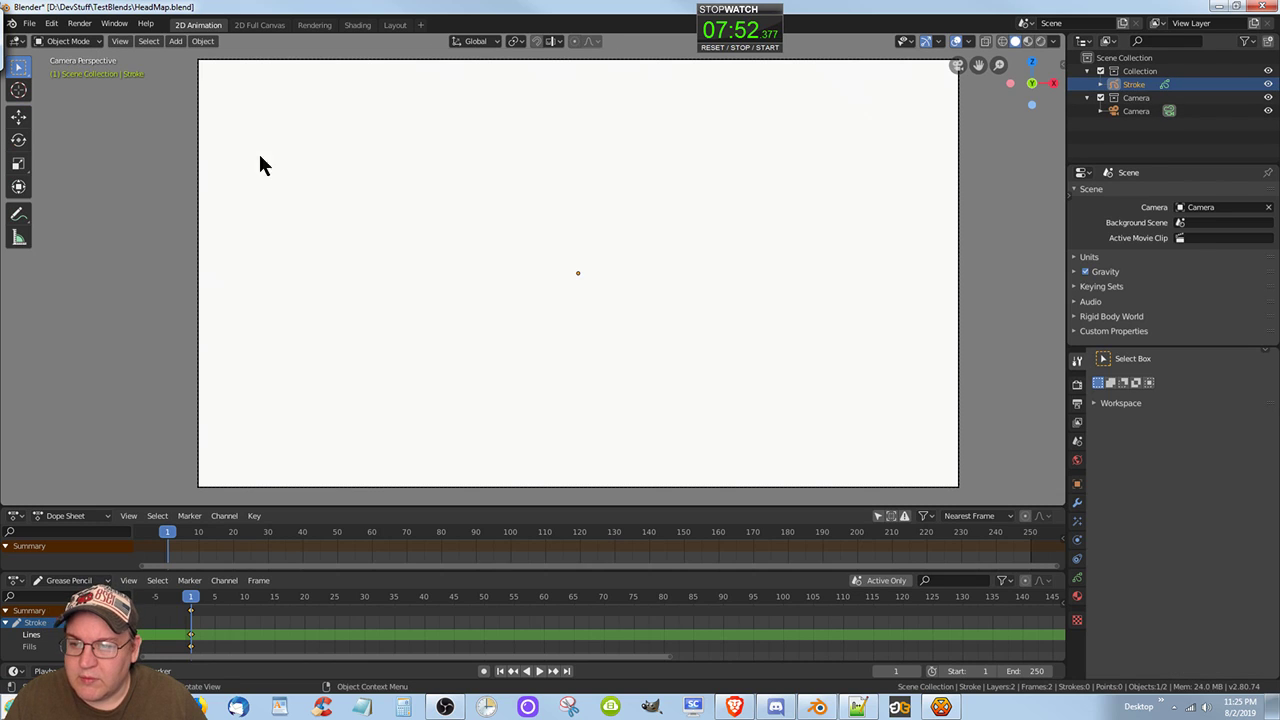
key("shift+a")
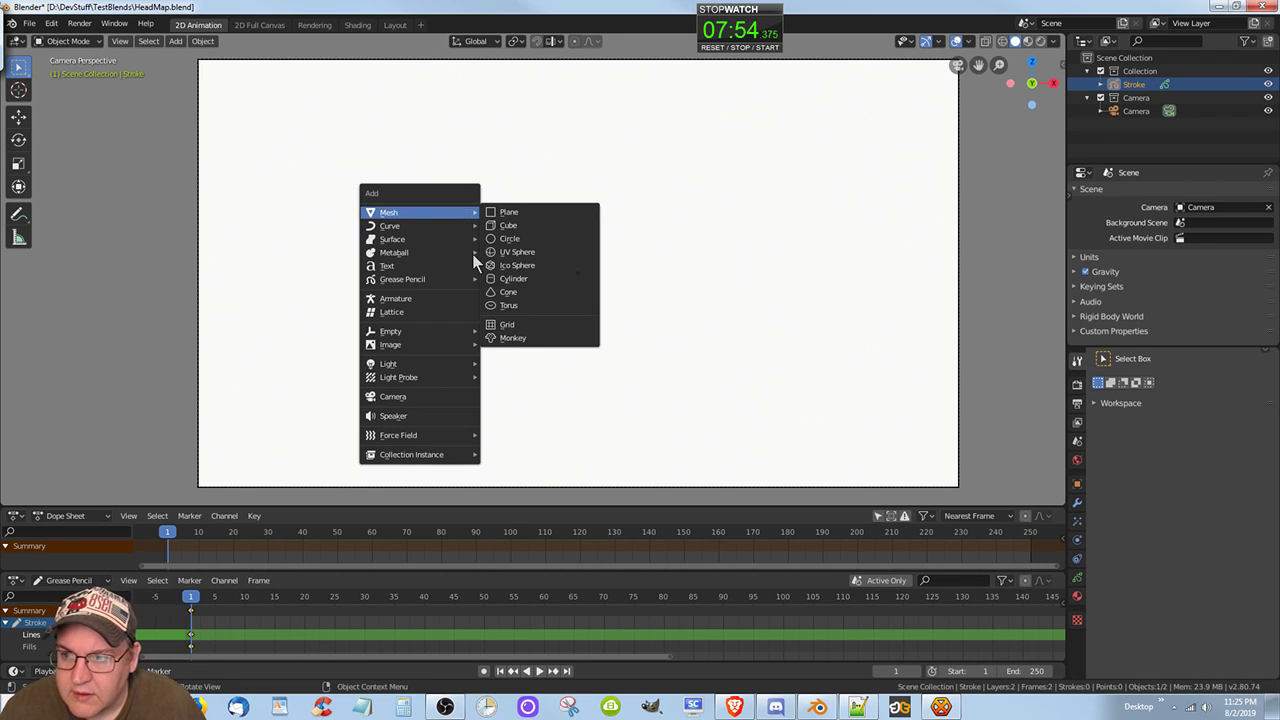
mouse_move(425, 349)
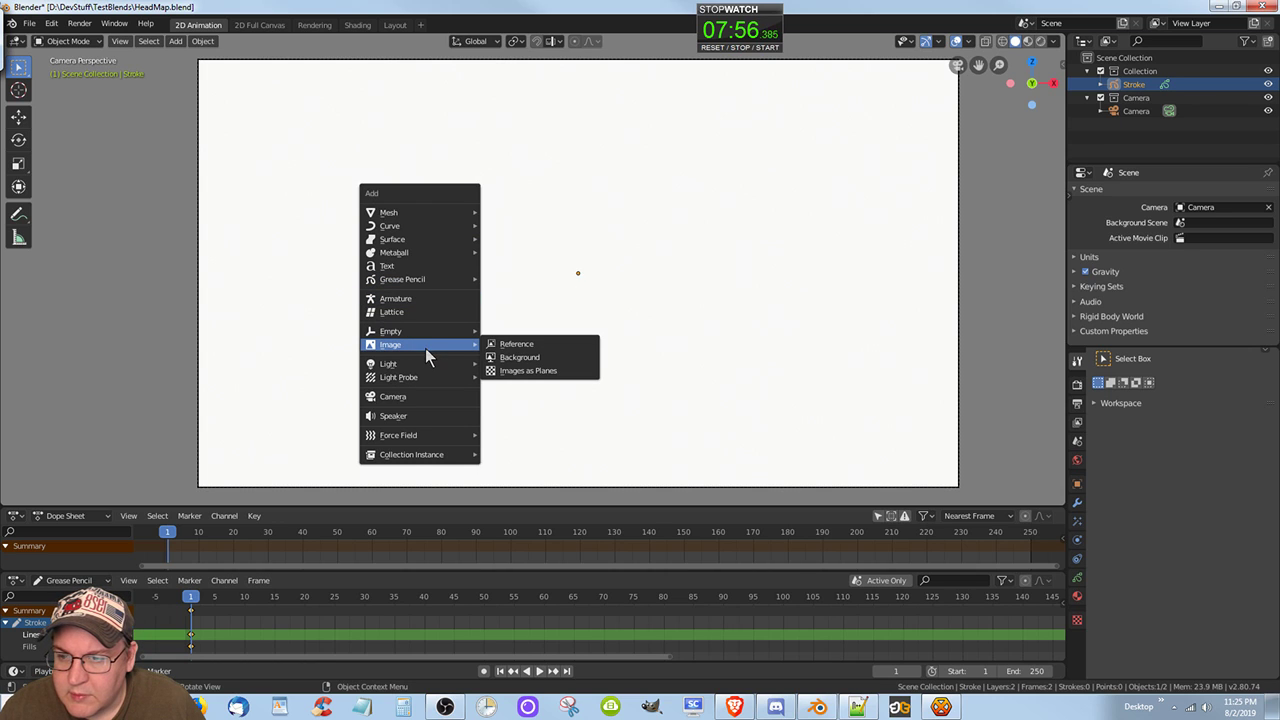
left_click(520, 361)
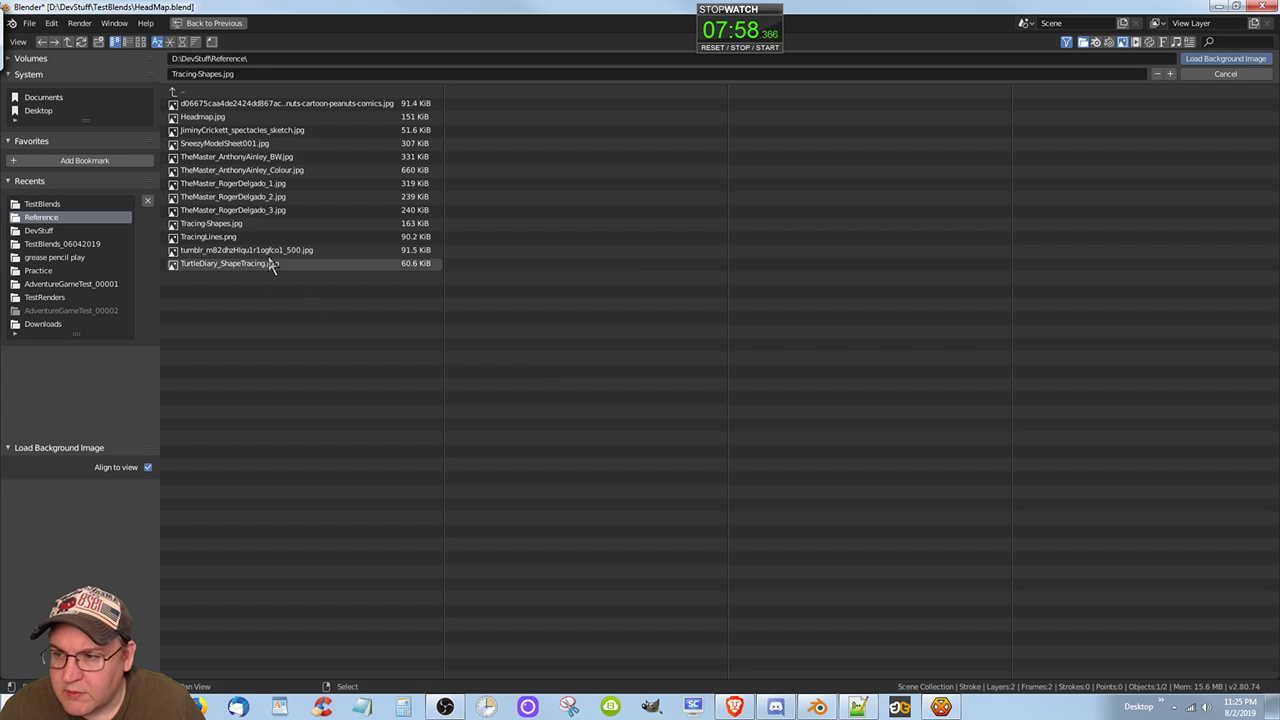
left_click(210, 118)
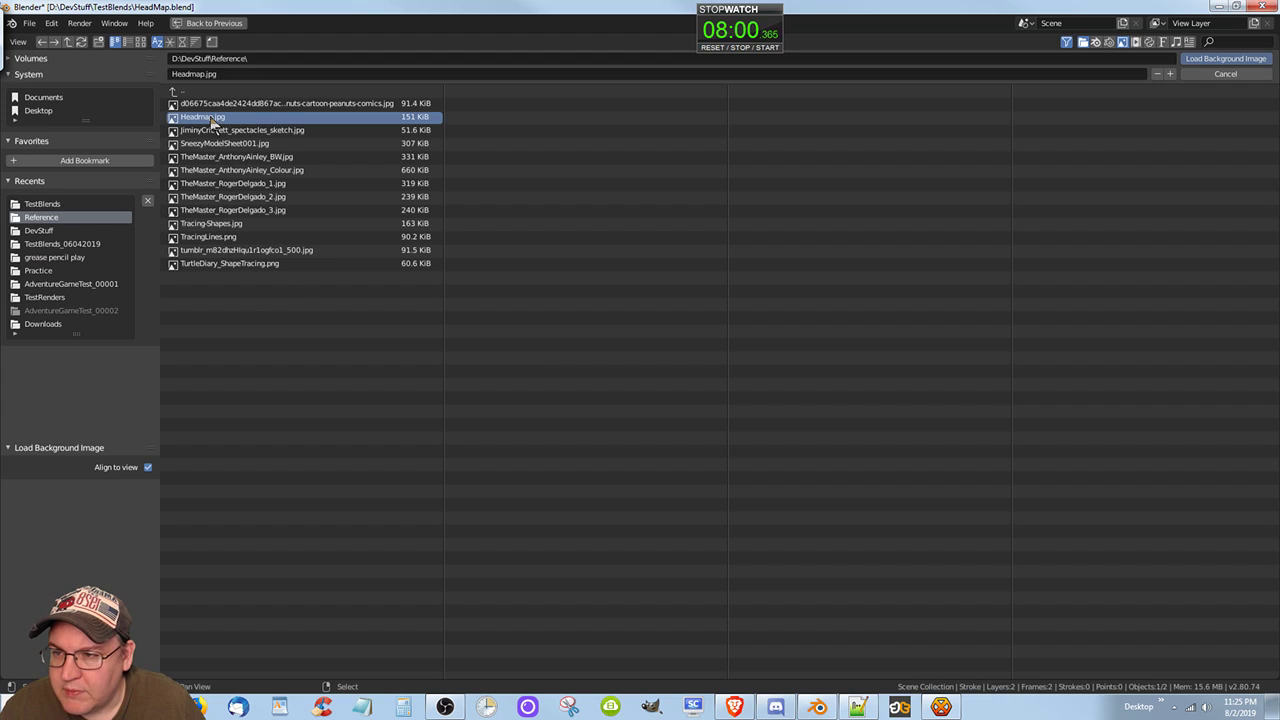
double_click(211, 120)
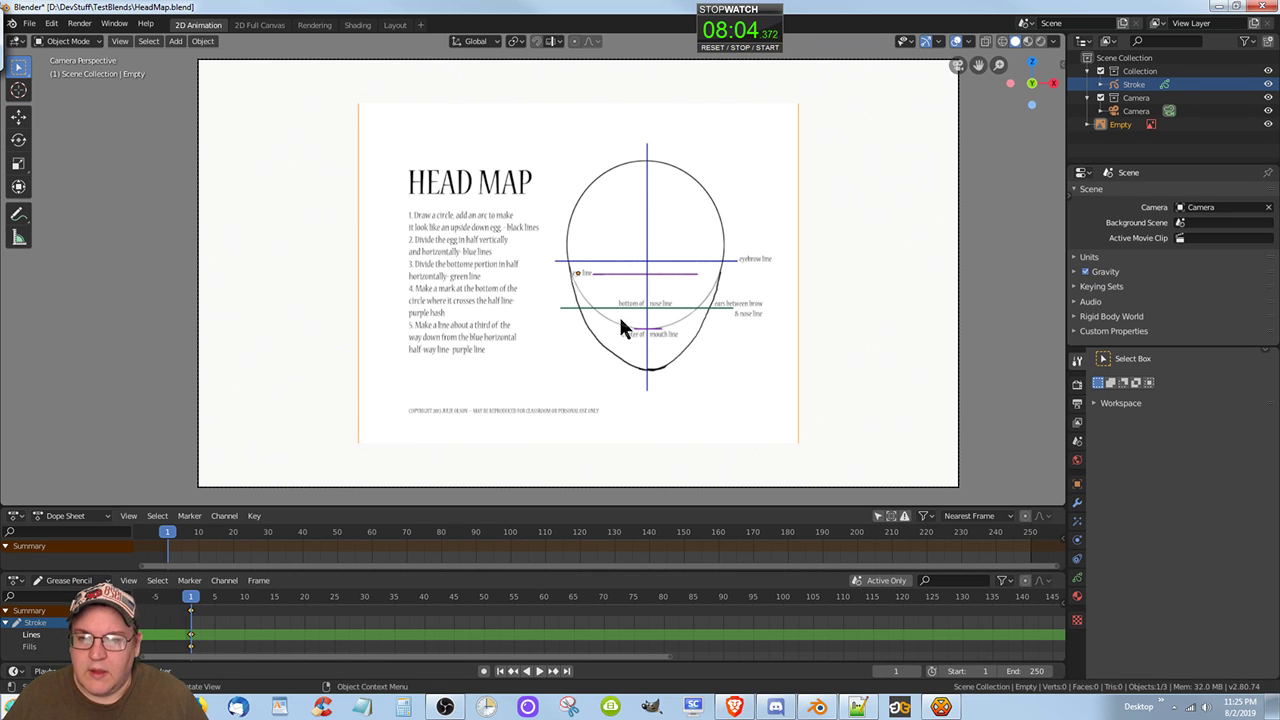
Step: Scale the Head Map image up about 1.6 times and move it about -3.8 m along X, leaving drawing space beside the head
key("s")
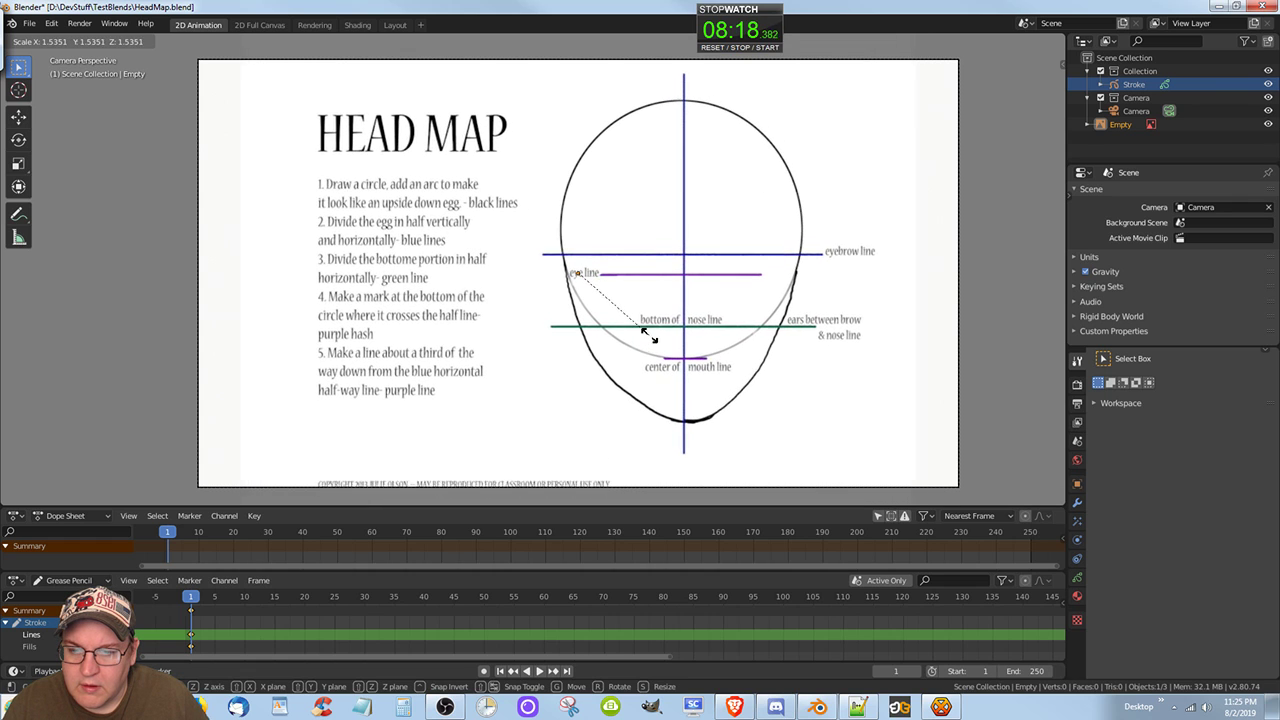
left_click(658, 339)
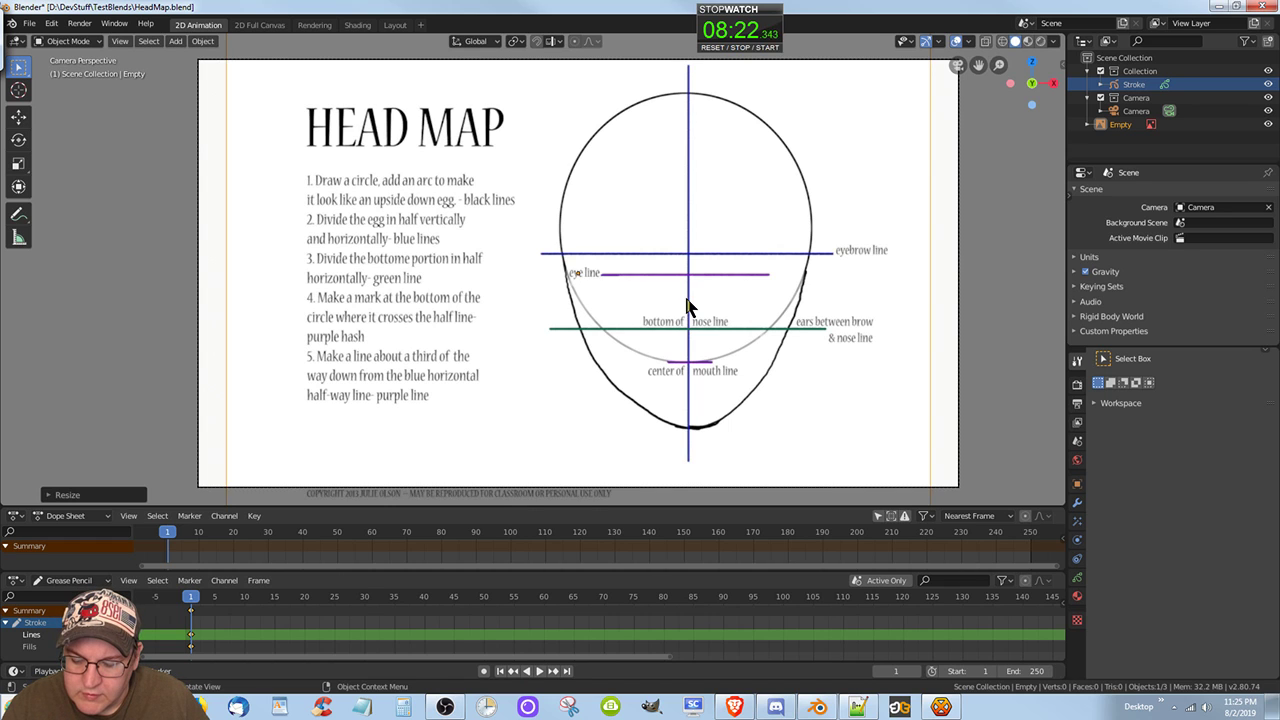
key("g")
key("x")
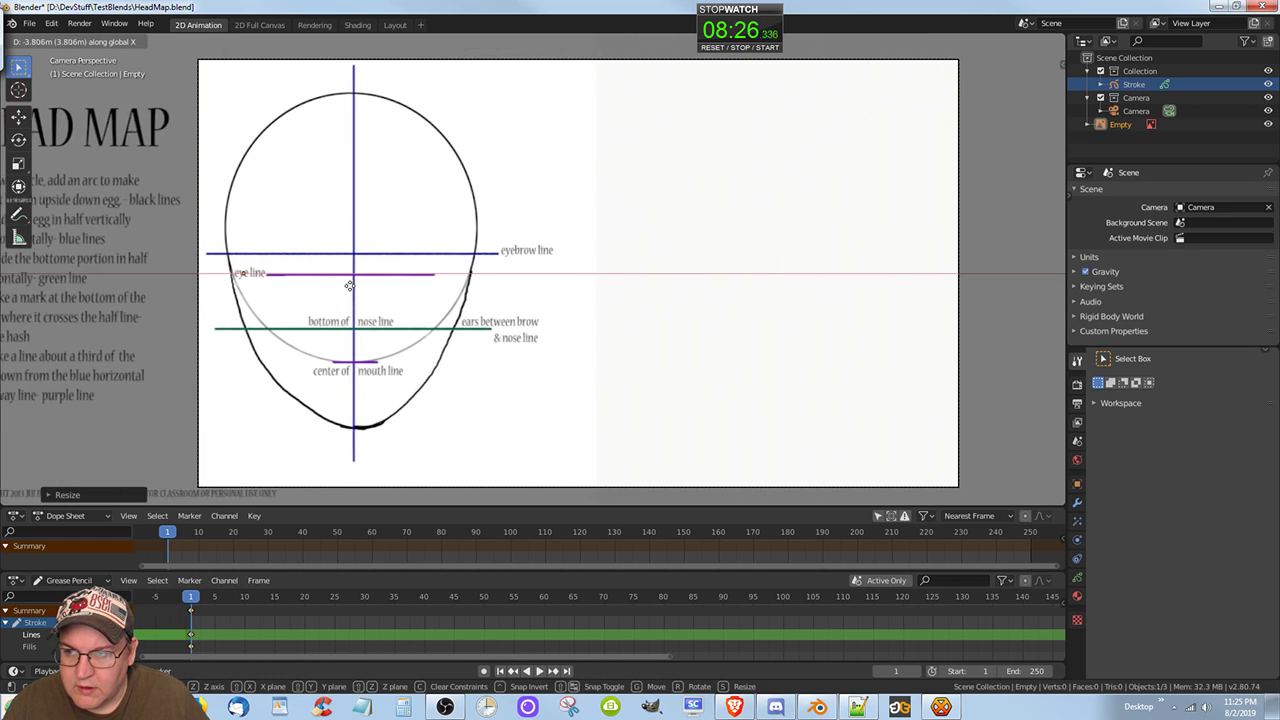
left_click(358, 284)
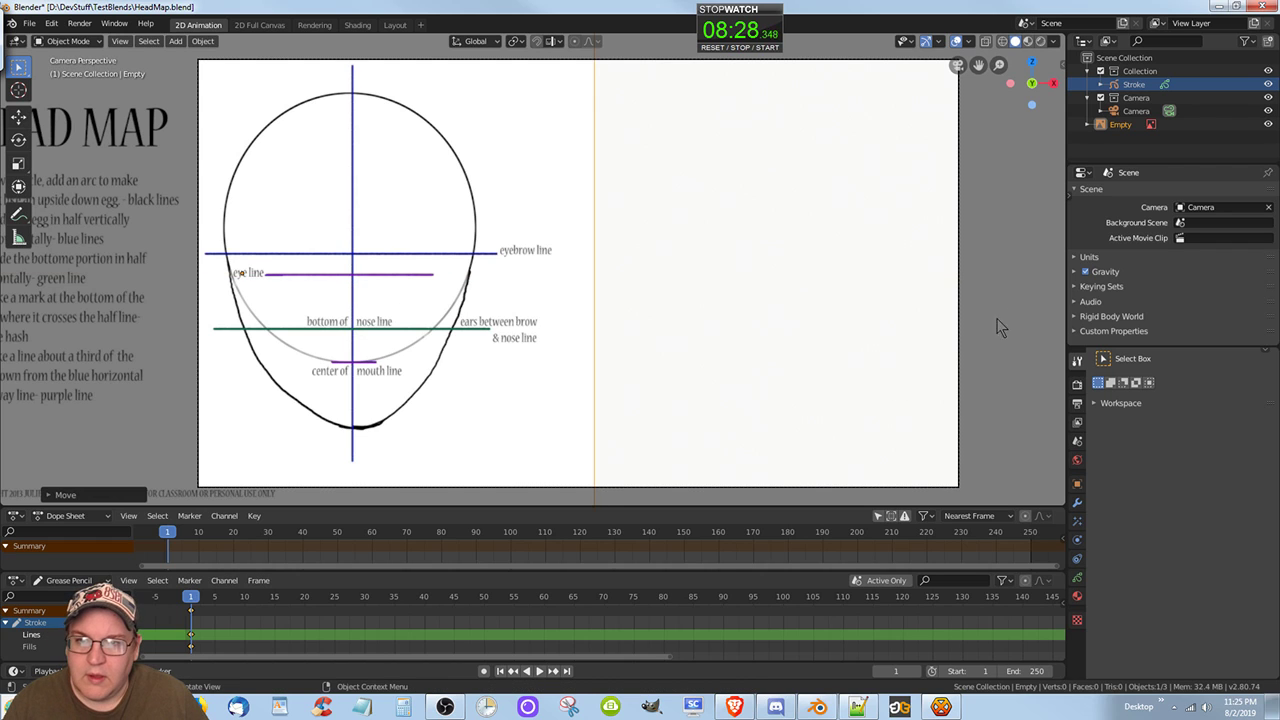
Step: Select the Stroke grease pencil object, set it to Draw mode, and save the file
left_click(49, 41)
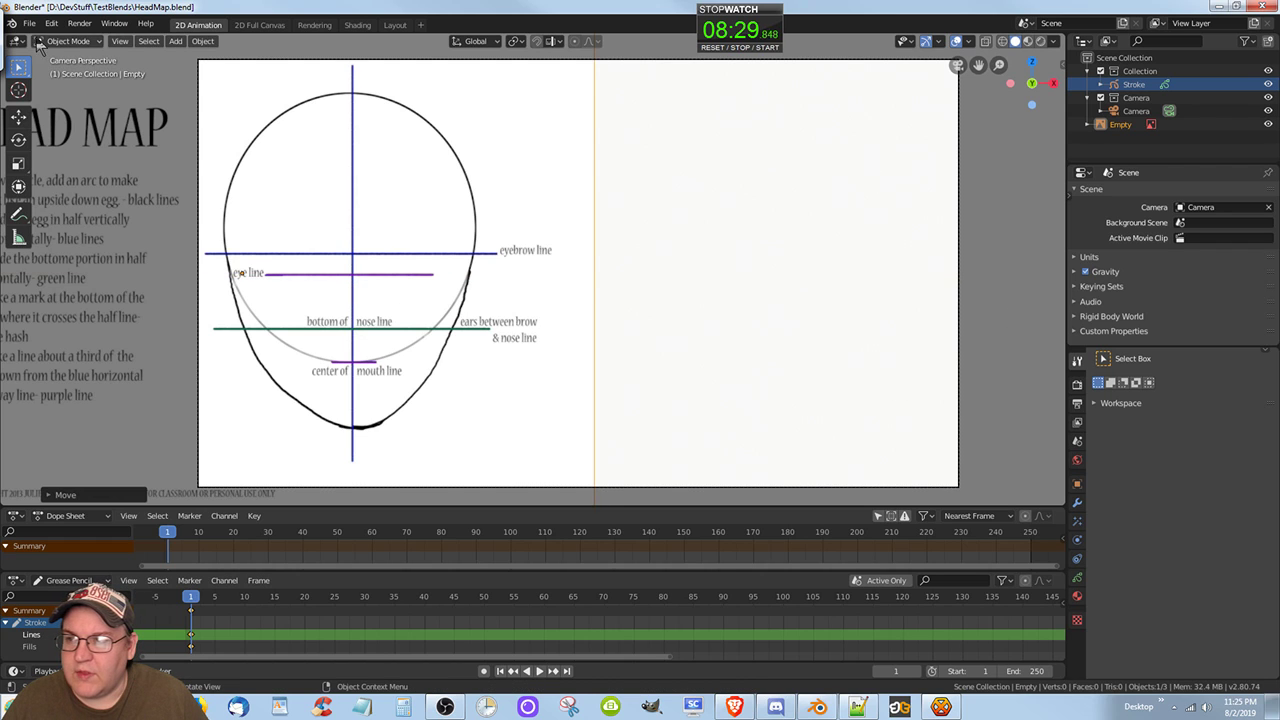
left_click(1134, 84)
left_click(70, 41)
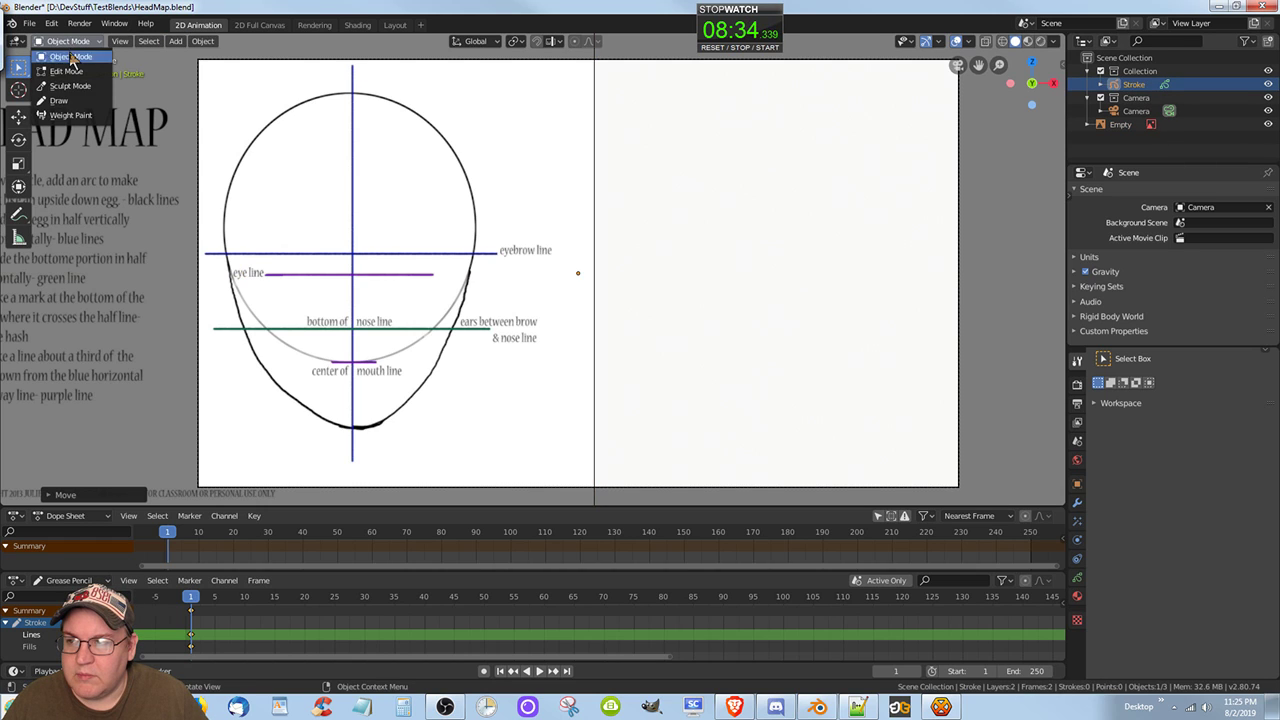
left_click(58, 101)
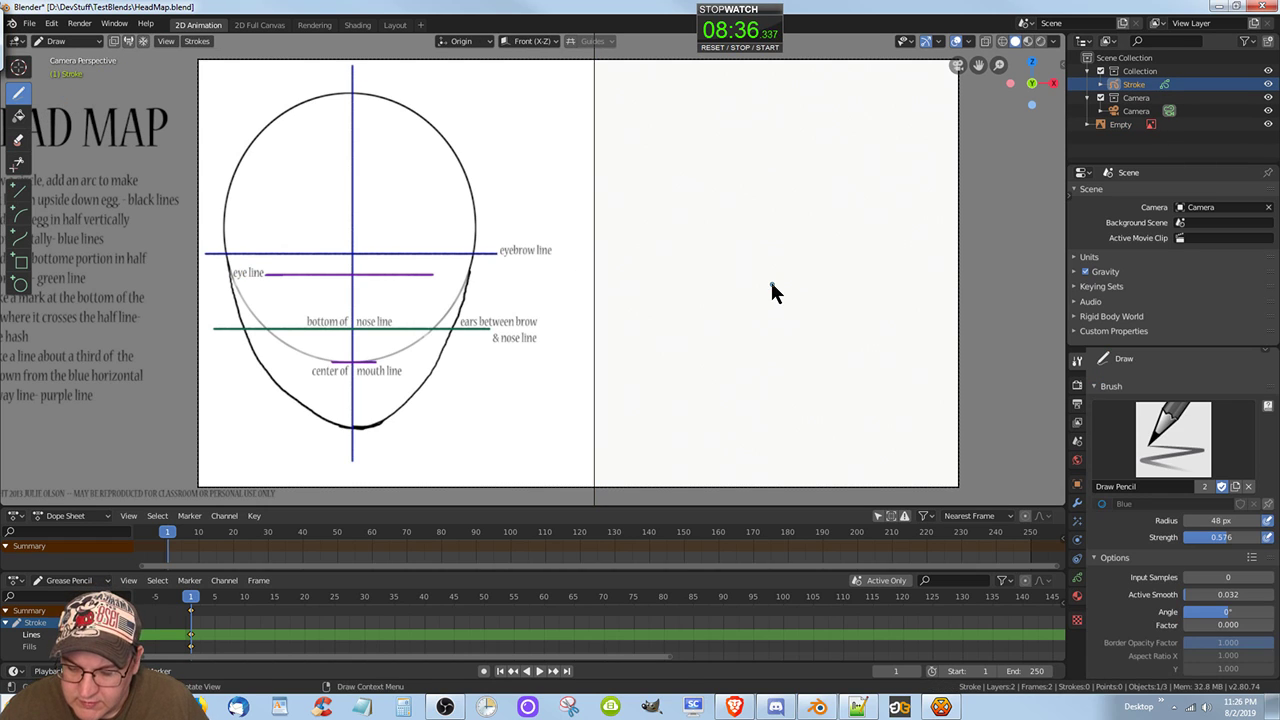
key("ctrl+s")
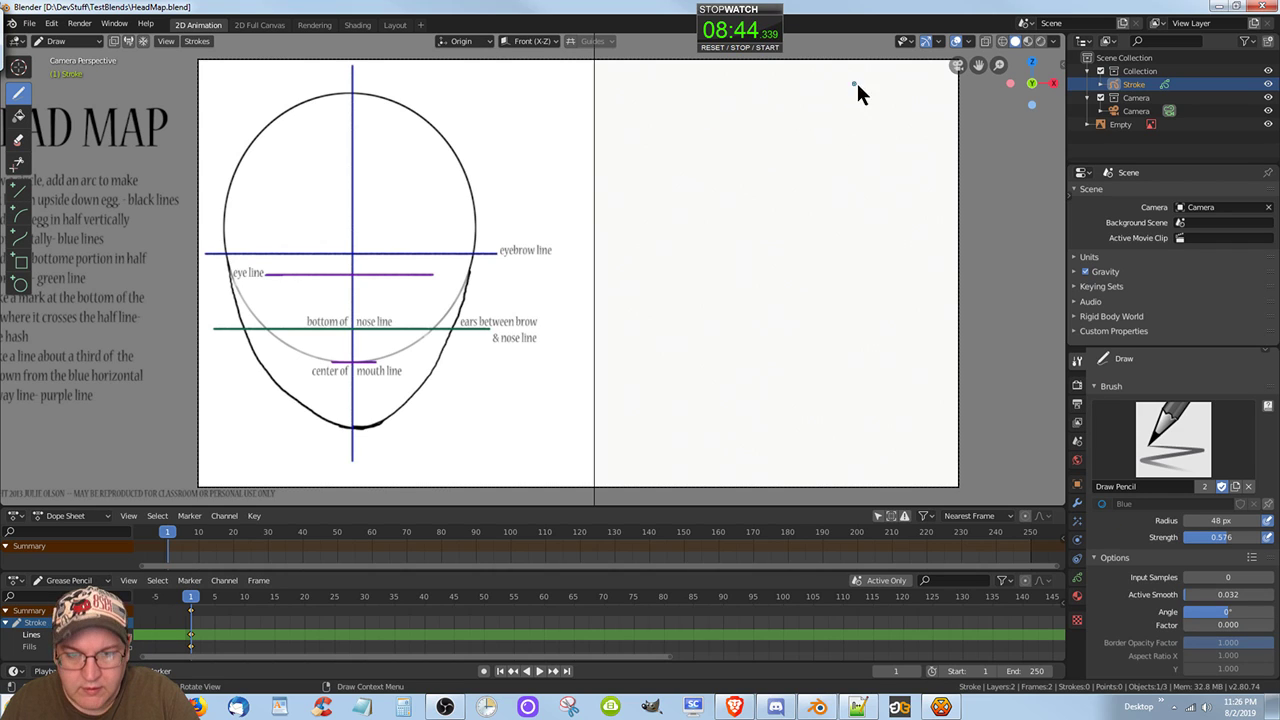
left_click_drag(846, 98, 696, 168)
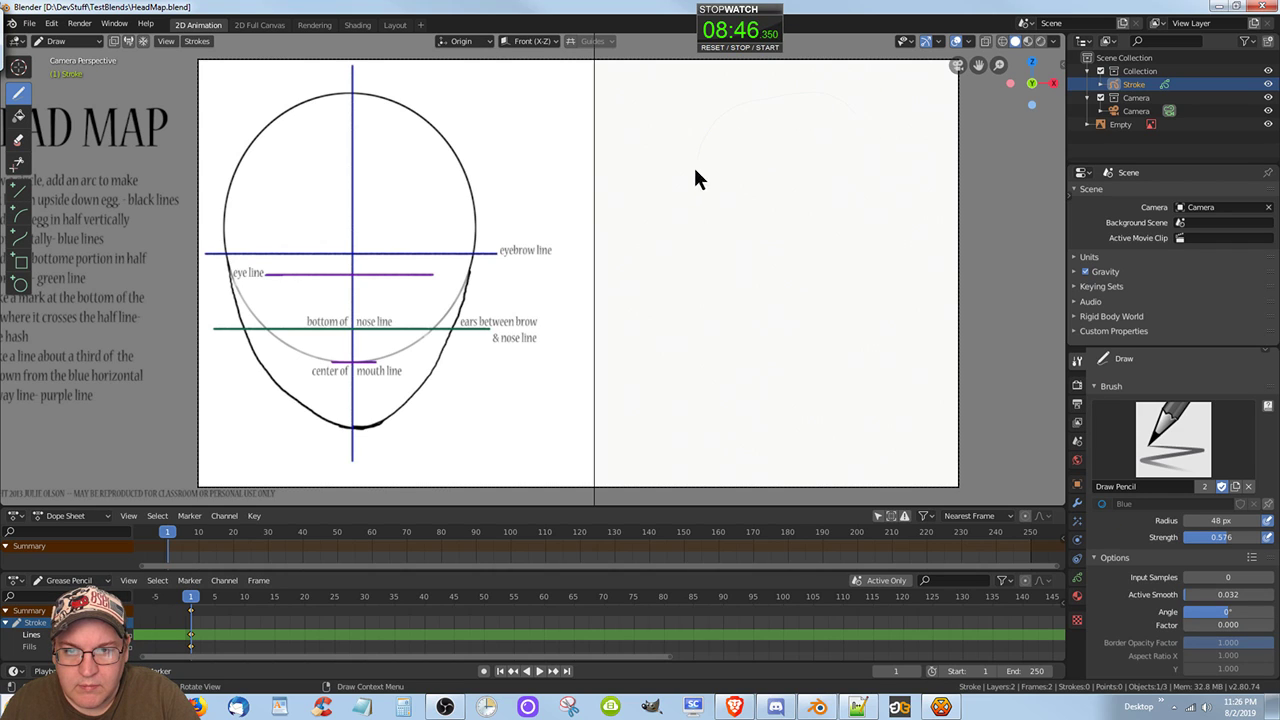
left_click_drag(753, 296, 795, 291)
key("ctrl+z")
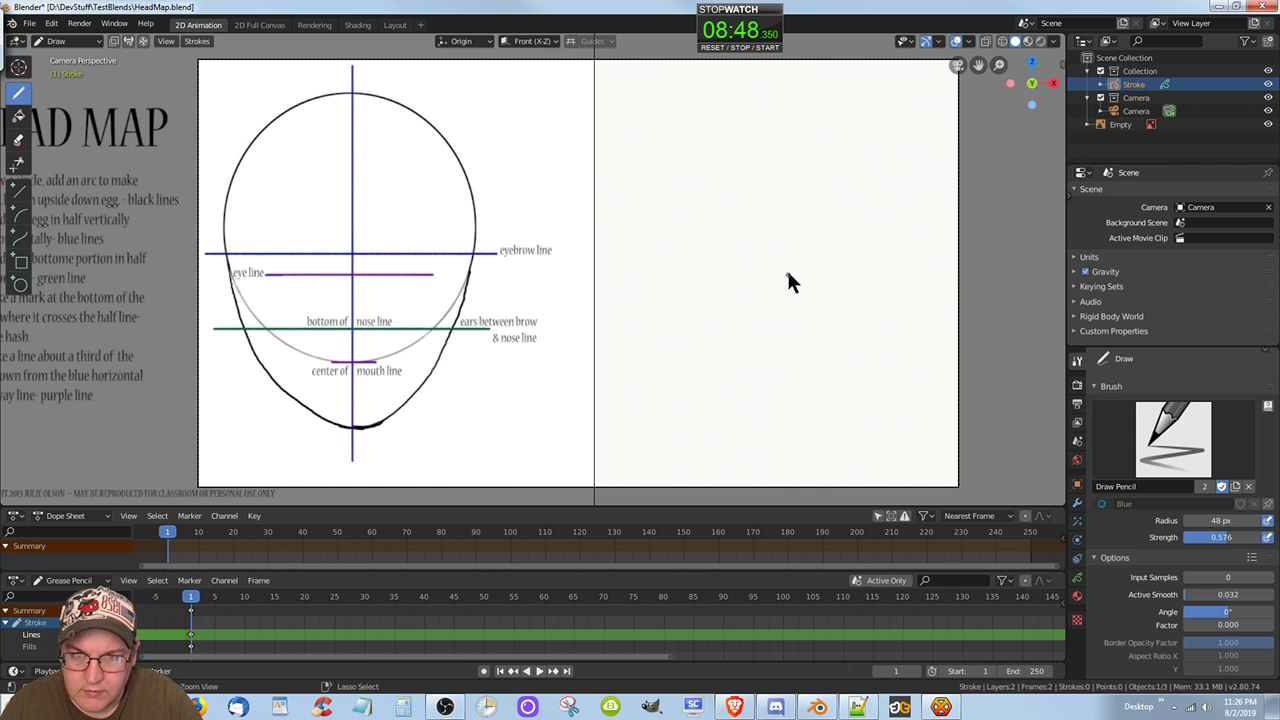
Step: Sketch a rough circle for the skull on the blank drawing area and add a jaw arc below it, forming an upside-down egg
left_click_drag(689, 139, 754, 286)
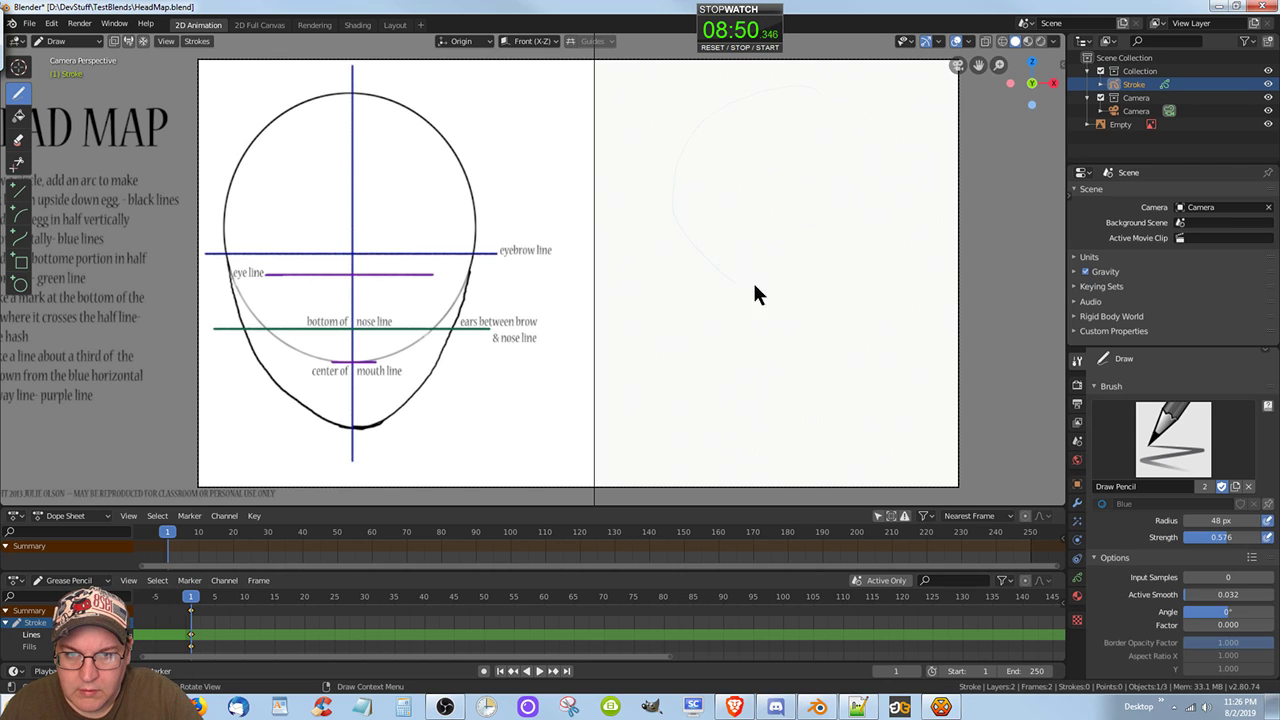
left_click_drag(862, 211, 776, 97)
left_click_drag(675, 228, 835, 288)
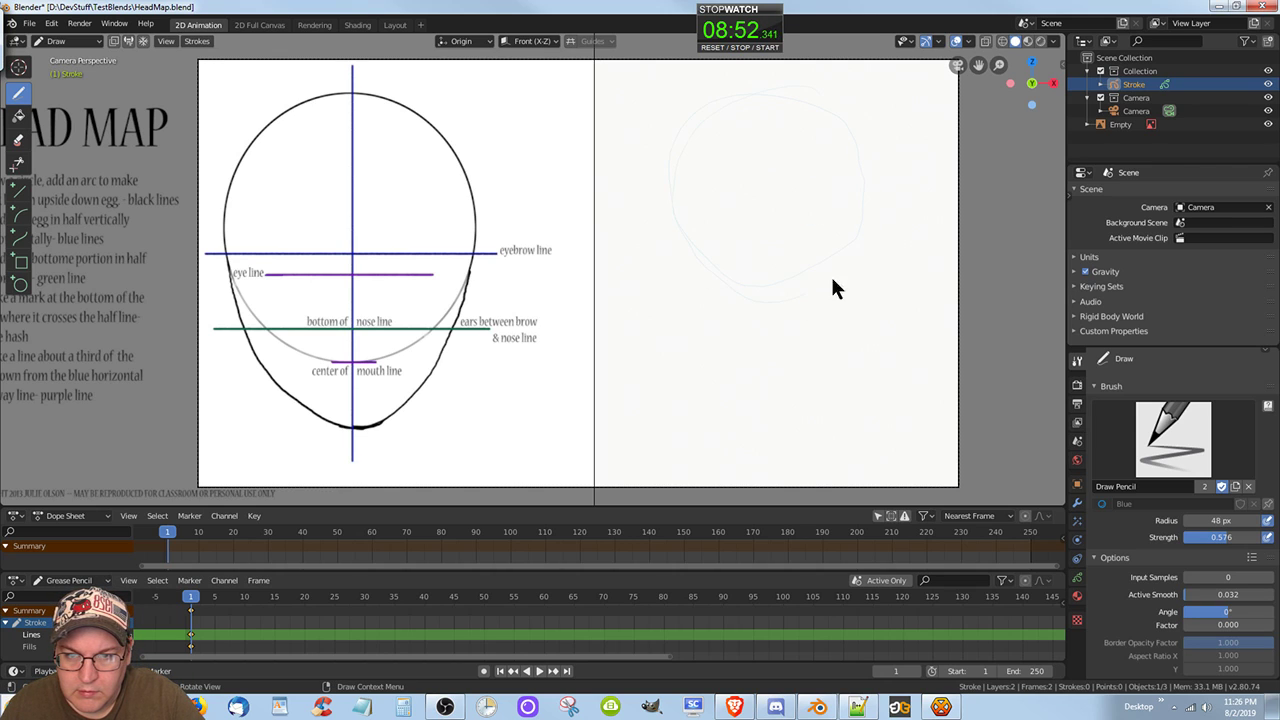
left_click_drag(813, 110, 665, 206)
mouse_move(866, 266)
left_mouse_down()
mouse_move(760, 106)
mouse_move(683, 263)
left_mouse_up()
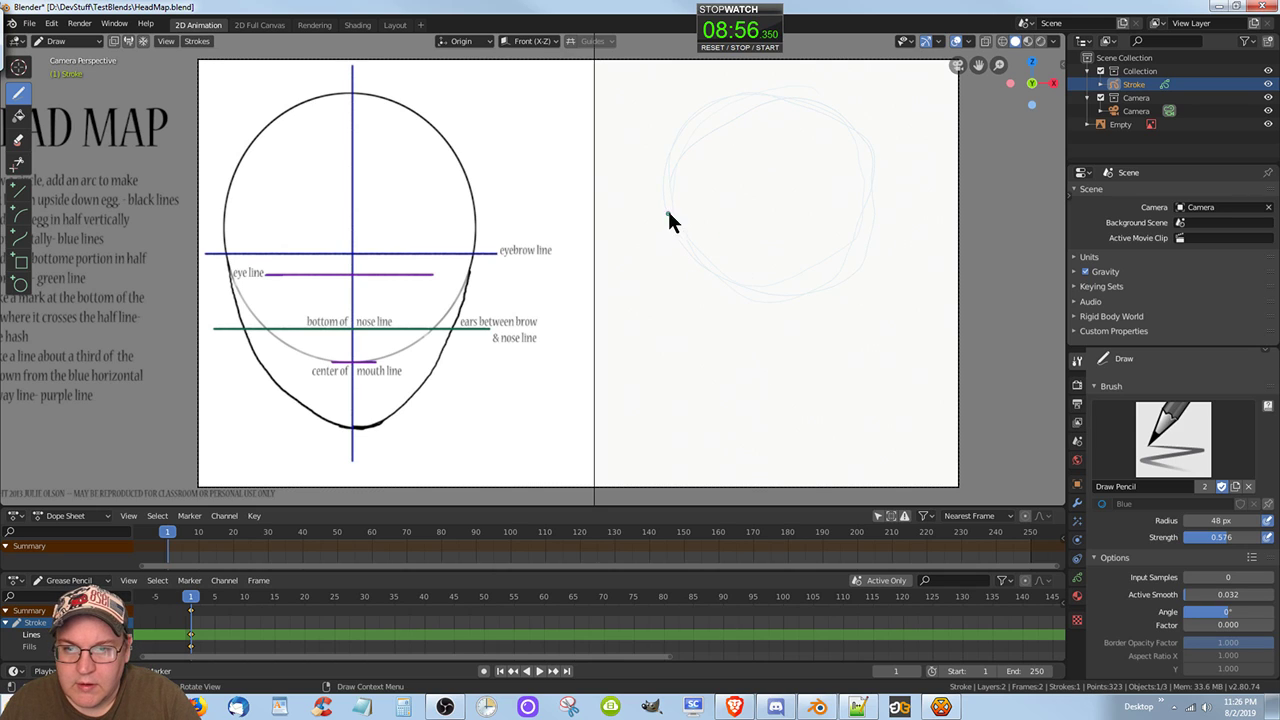
left_click_drag(669, 199, 675, 273)
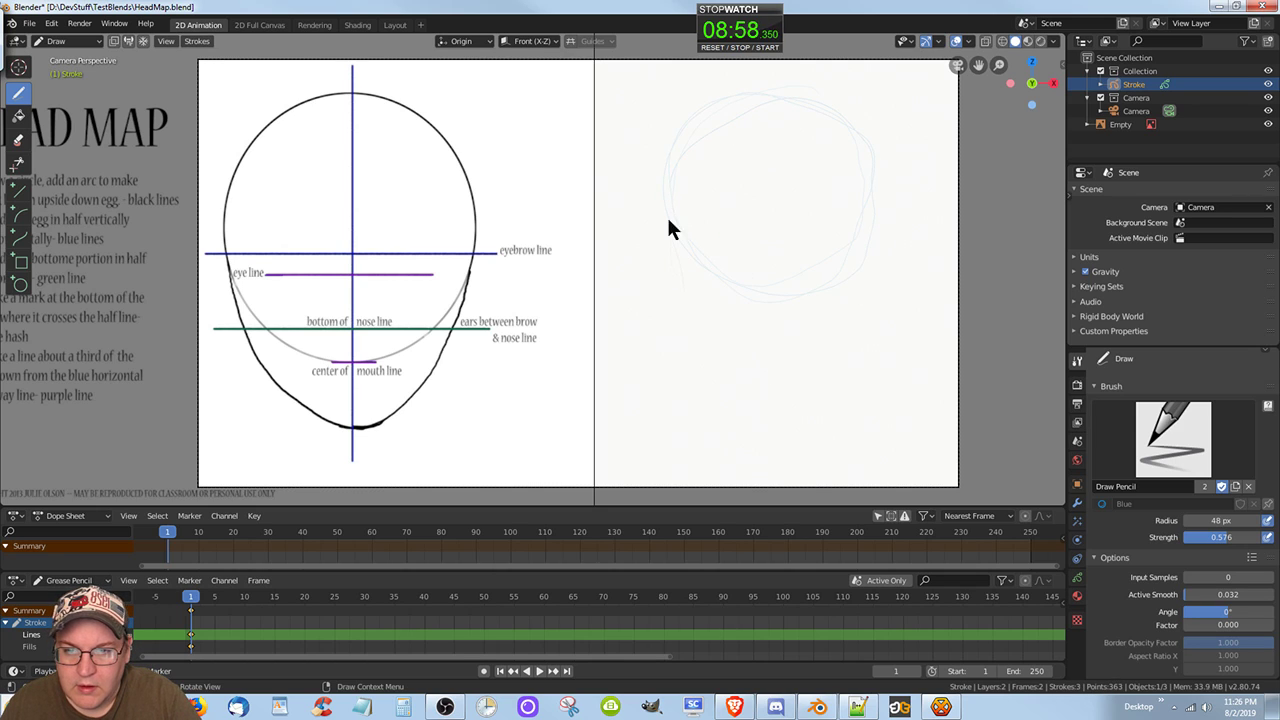
mouse_move(666, 214)
left_mouse_down()
mouse_move(716, 331)
mouse_move(745, 360)
mouse_move(726, 340)
left_mouse_up()
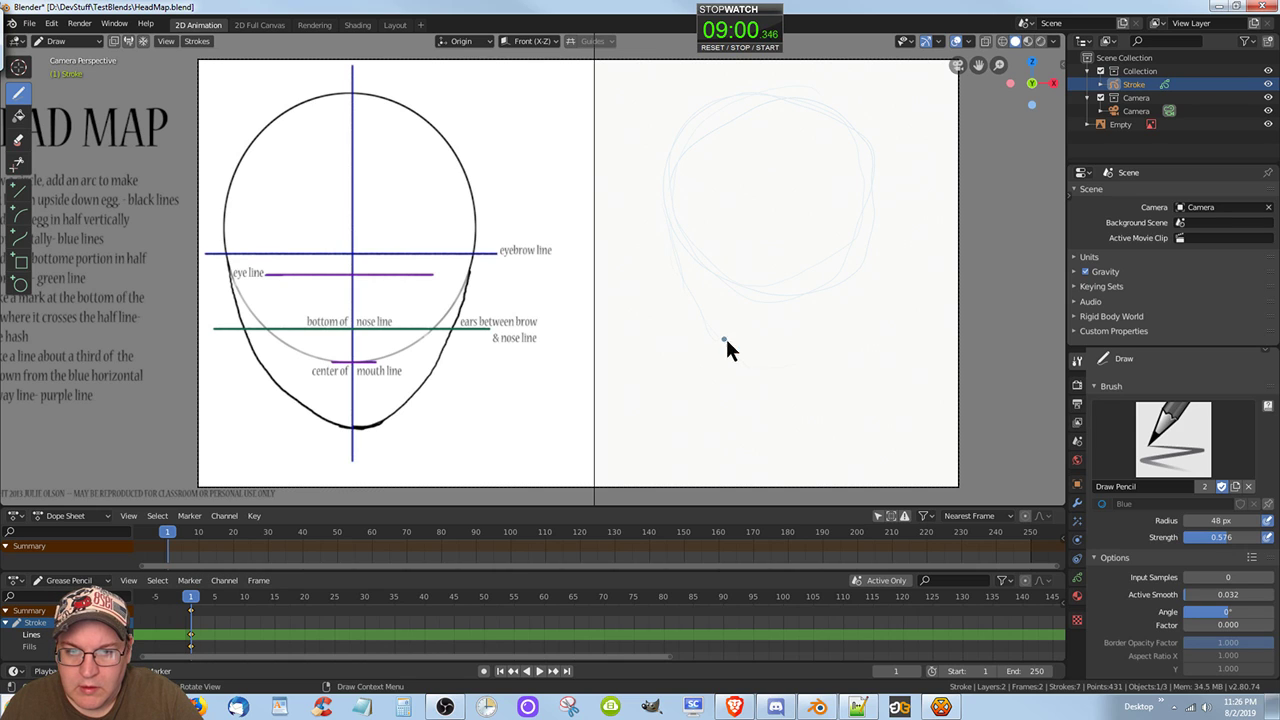
mouse_move(800, 352)
left_mouse_down()
mouse_move(846, 290)
mouse_move(774, 353)
mouse_move(726, 347)
left_mouse_up()
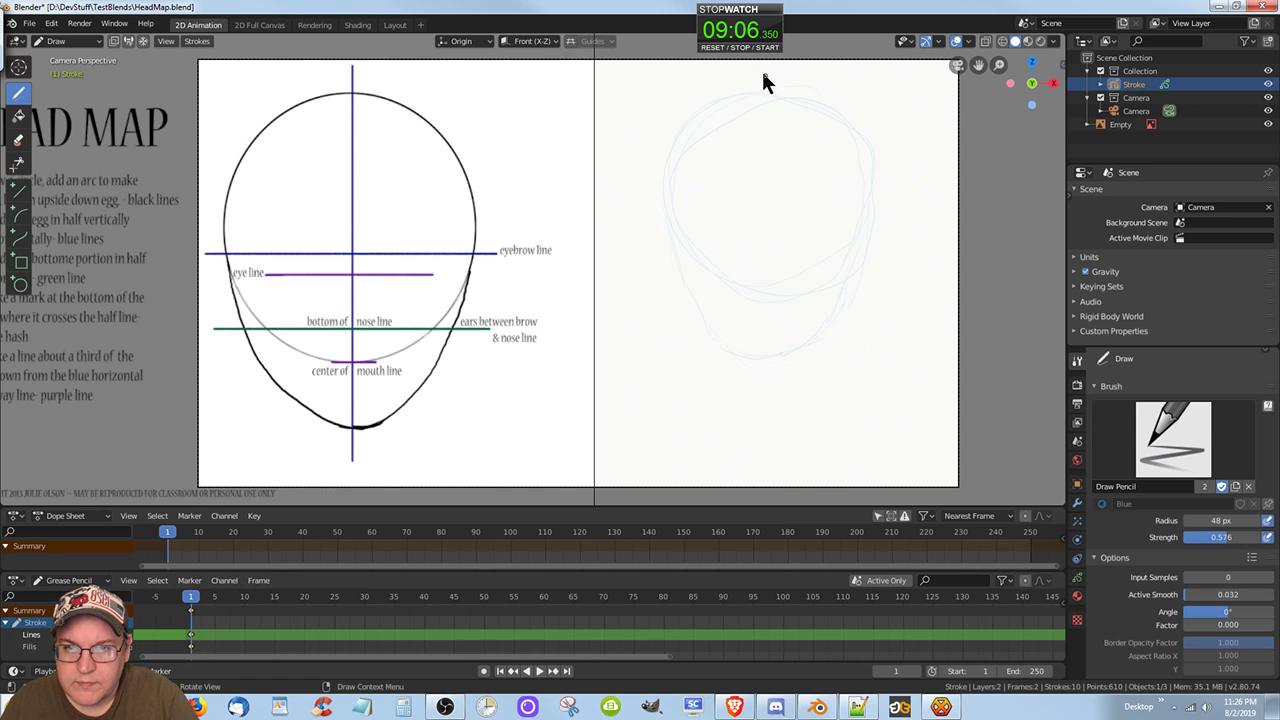
Step: Draw a vertical centre line through the head sketch and a horizontal eyebrow line extending past both sides
left_click_drag(763, 80, 760, 133)
left_click_drag(765, 203, 765, 303)
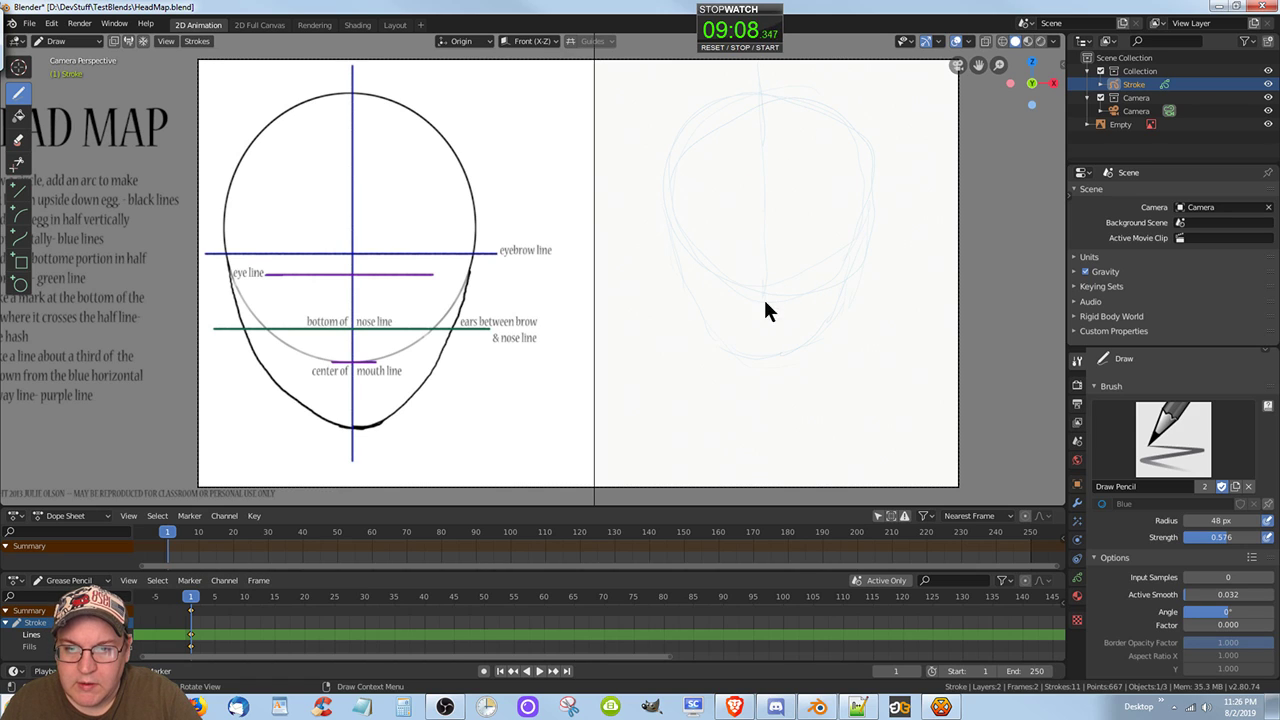
left_click_drag(770, 403, 771, 462)
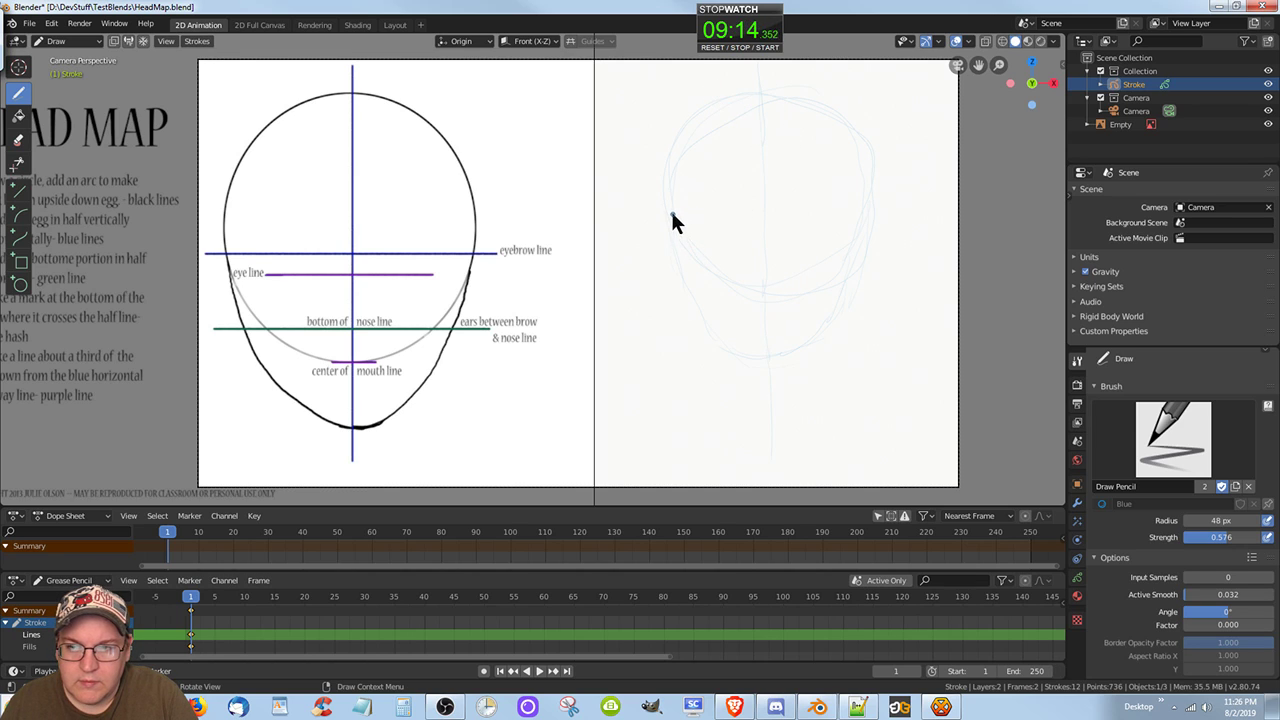
mouse_move(674, 231)
left_mouse_down()
mouse_move(780, 228)
mouse_move(747, 229)
left_mouse_up()
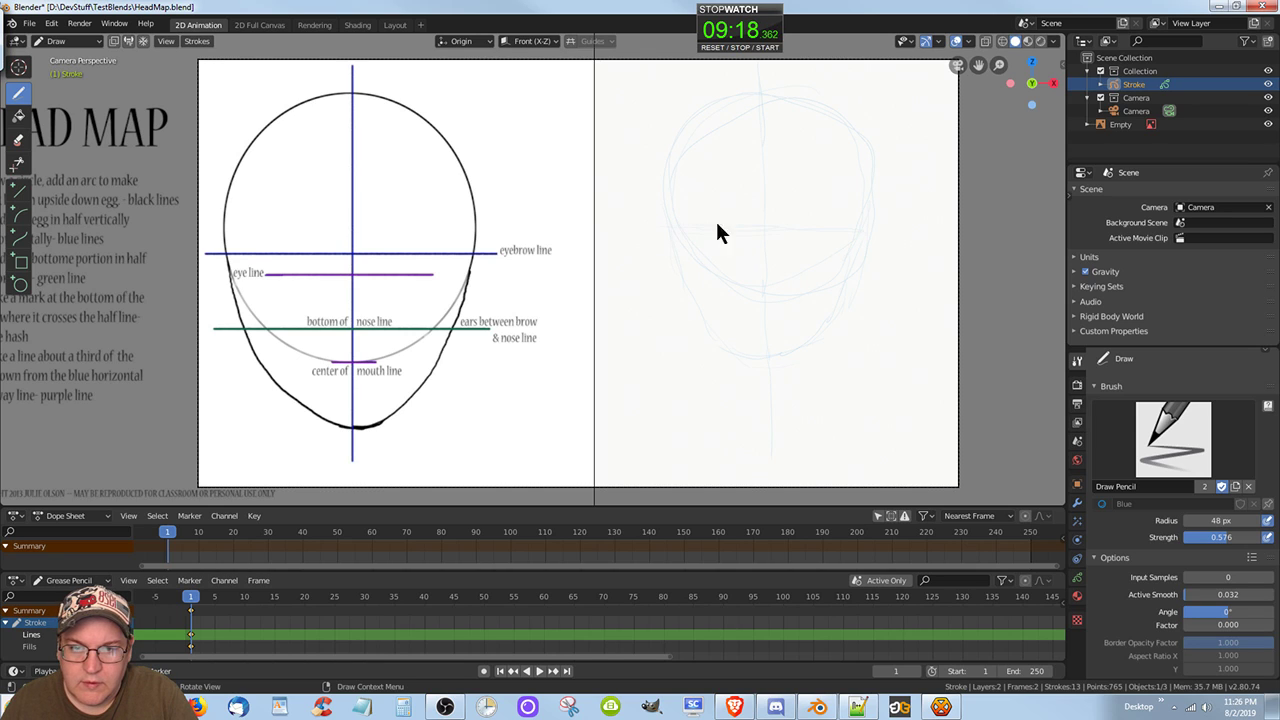
left_click_drag(614, 219, 948, 209)
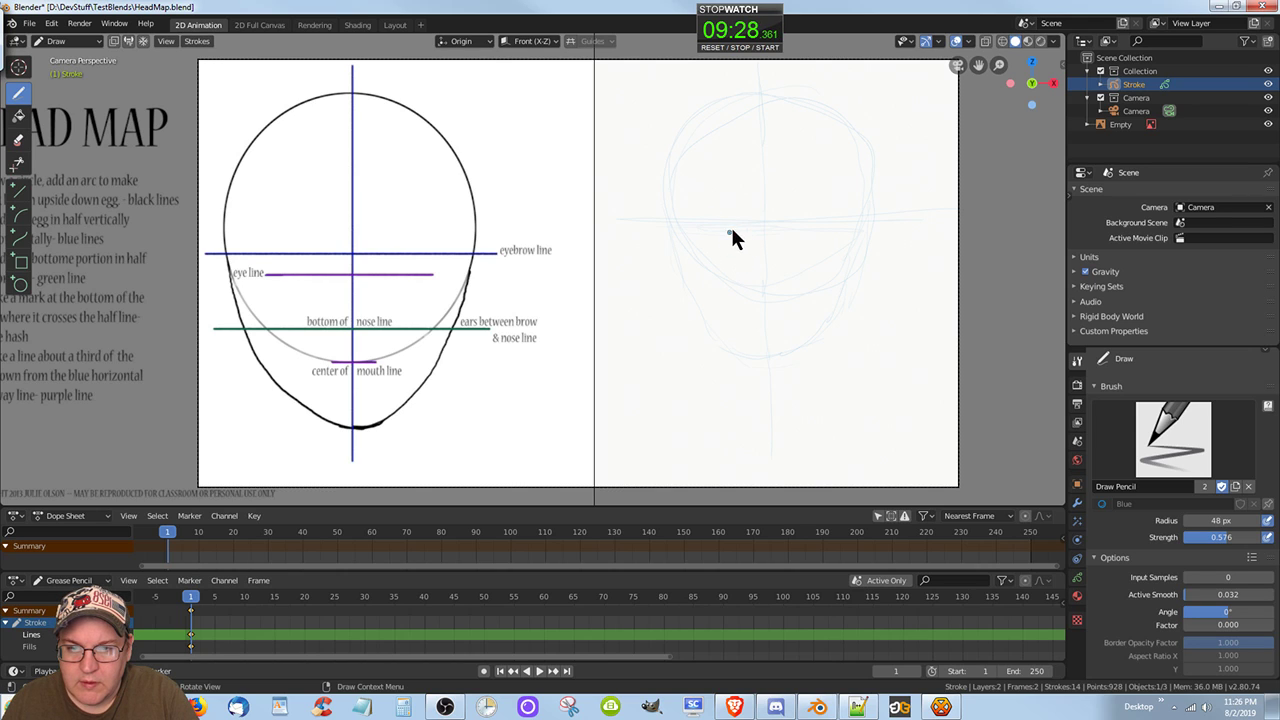
Step: Sketch two almond-shaped eyes just under the eyebrow line and a rounded nose resting on a horizontal nose line
mouse_move(749, 222)
left_mouse_down()
mouse_move(783, 231)
mouse_move(724, 228)
left_mouse_up()
left_click_drag(724, 228, 709, 222)
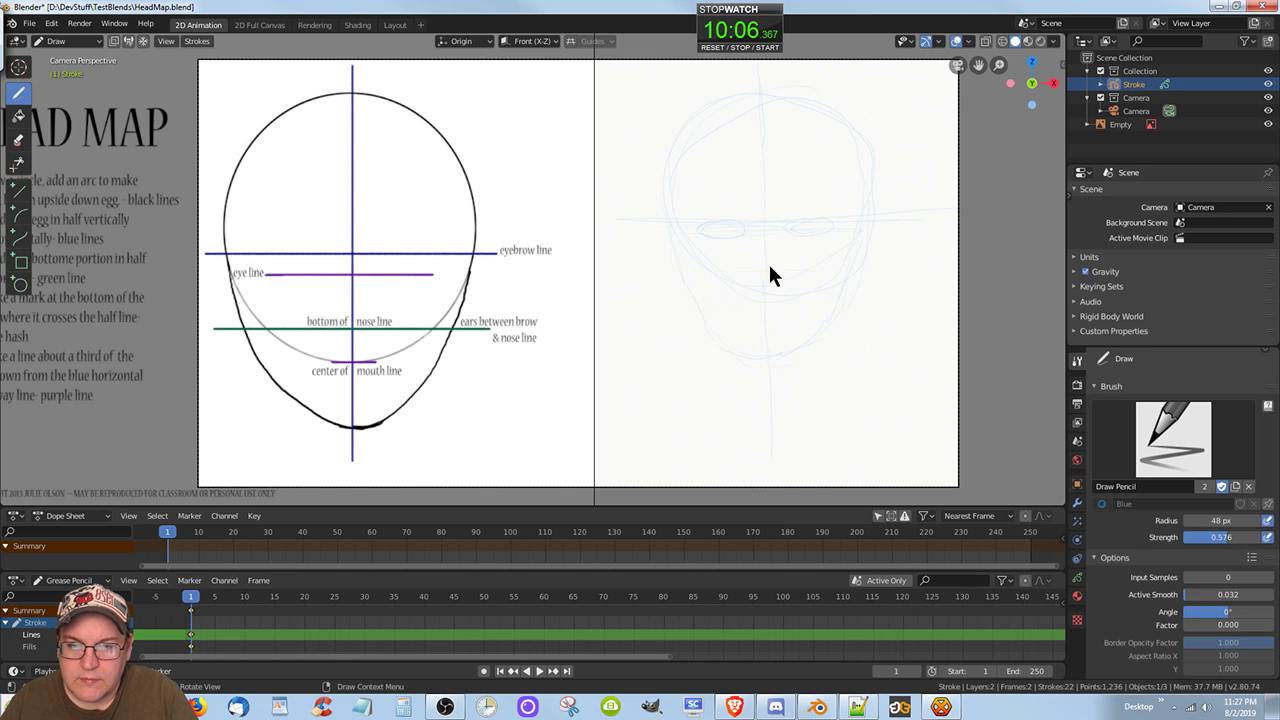
left_click_drag(680, 268, 865, 268)
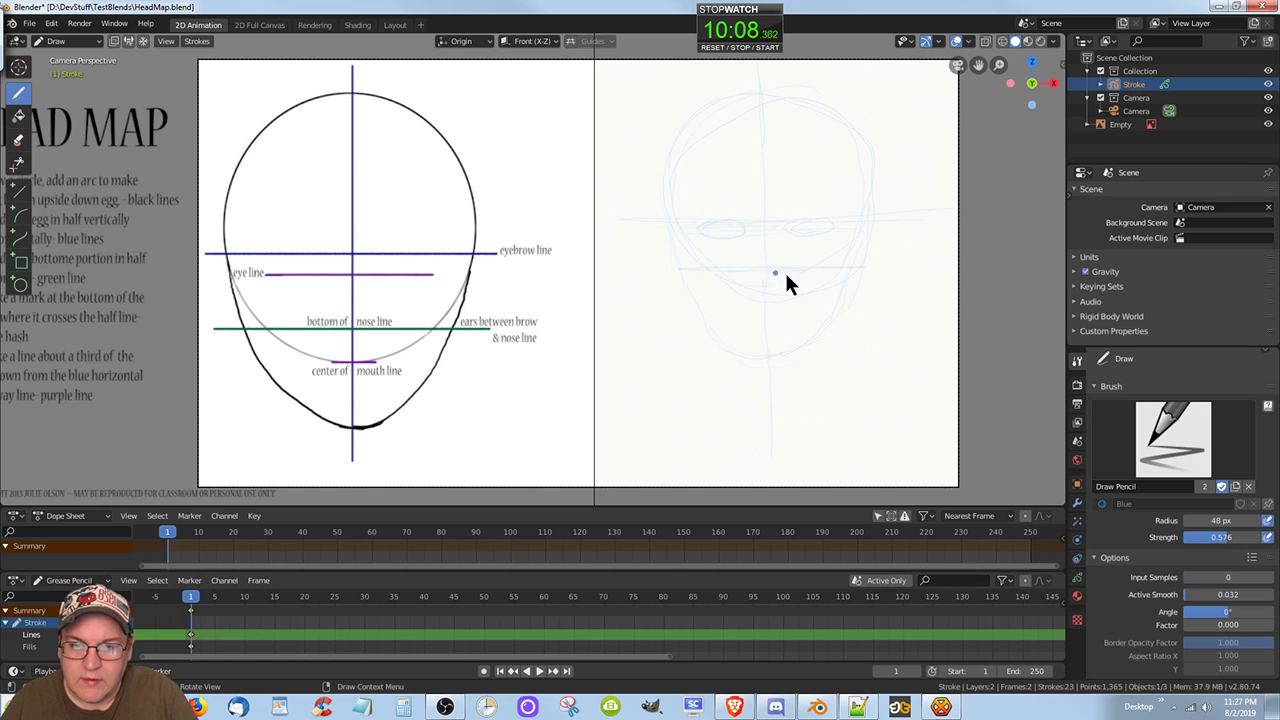
left_click(757, 266)
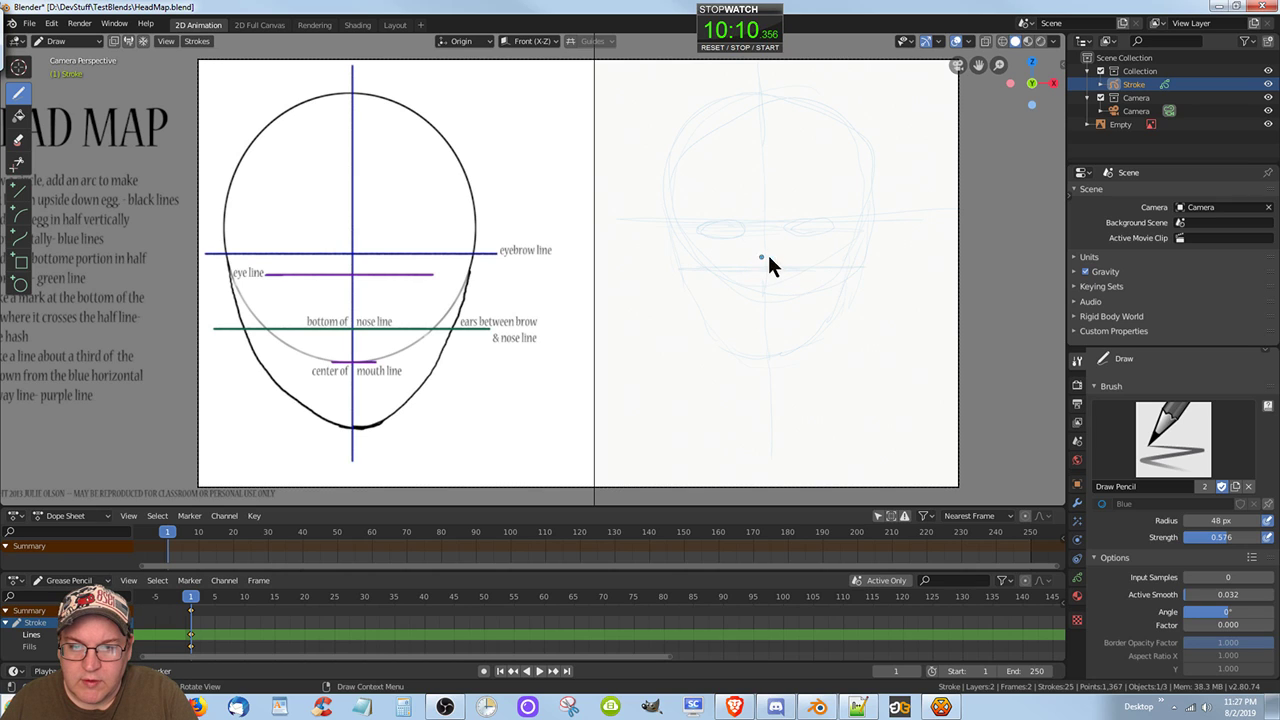
left_click_drag(763, 250, 781, 258)
left_click(762, 265)
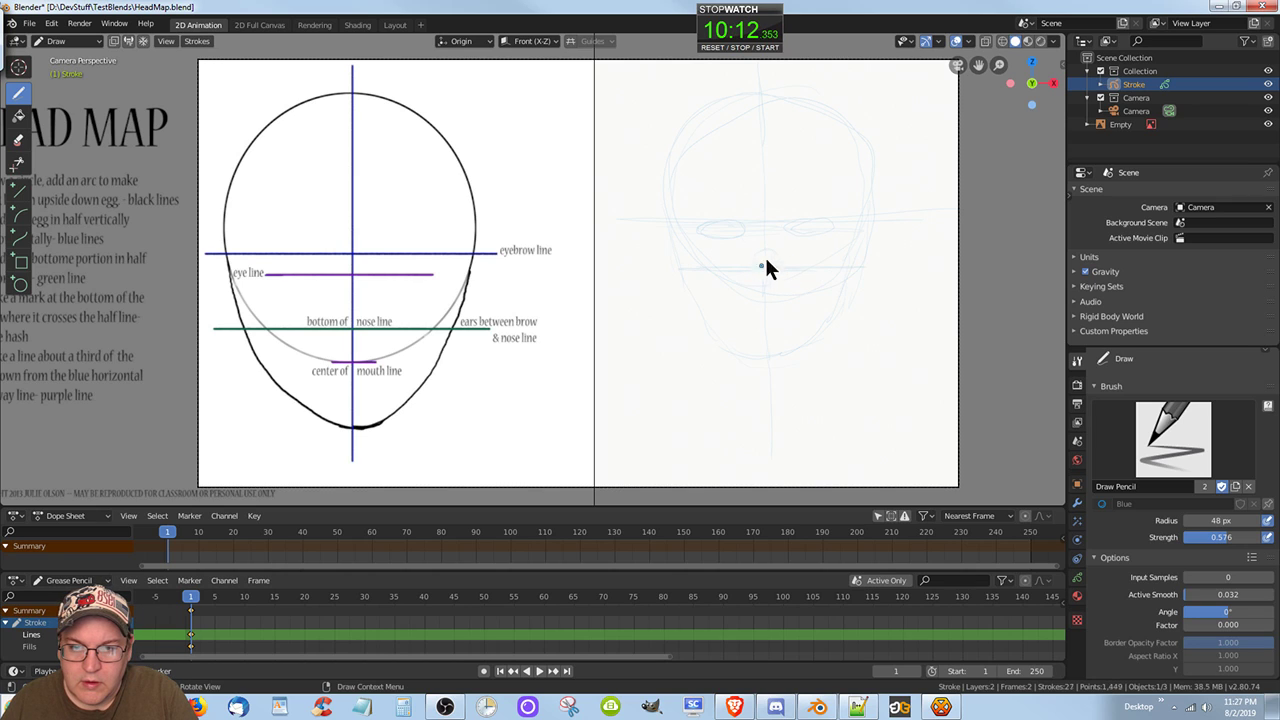
left_click_drag(762, 252, 782, 260)
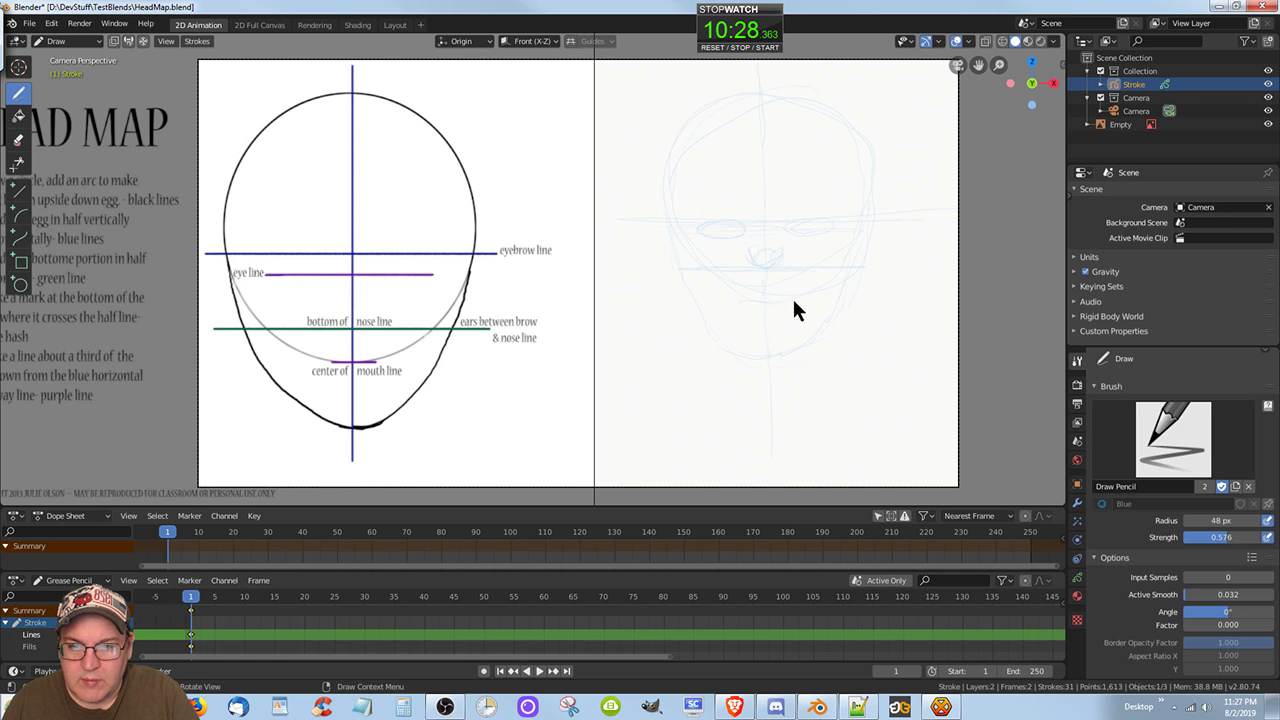
Step: Draw a short mouth line below the nose and add both ears between the brow line and nose line
left_click_drag(787, 300, 737, 300)
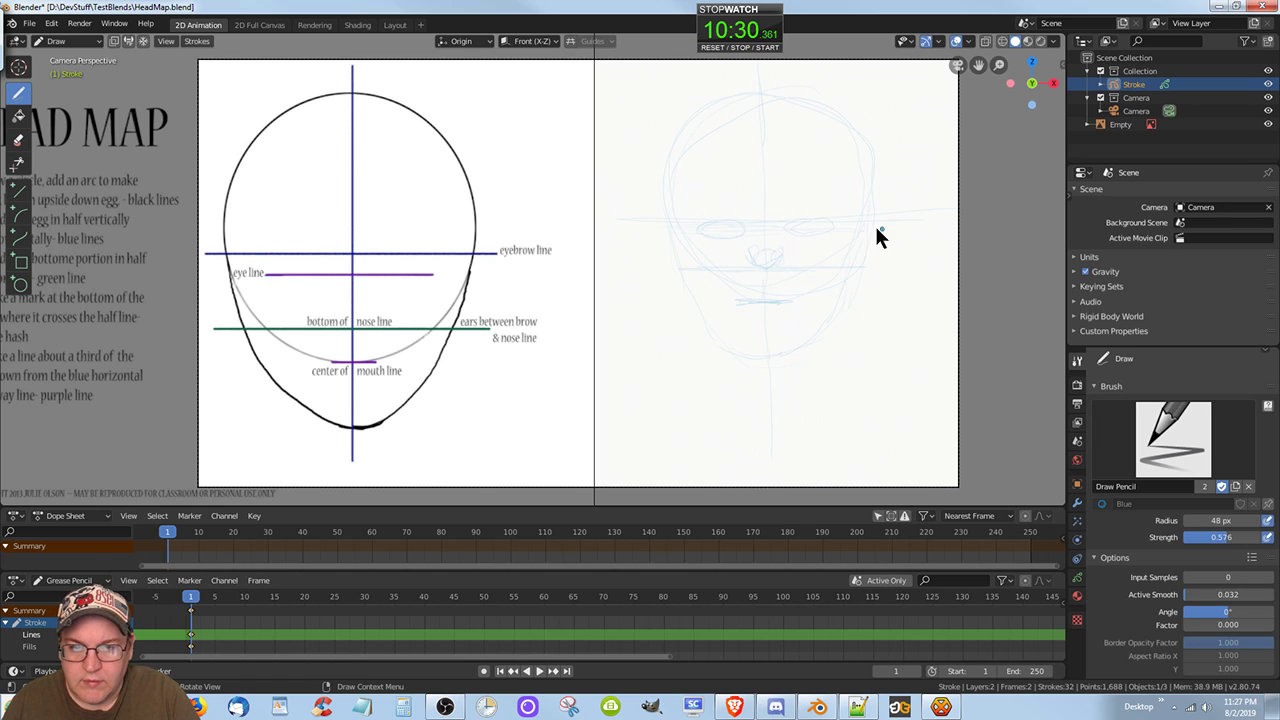
left_click_drag(877, 220, 872, 263)
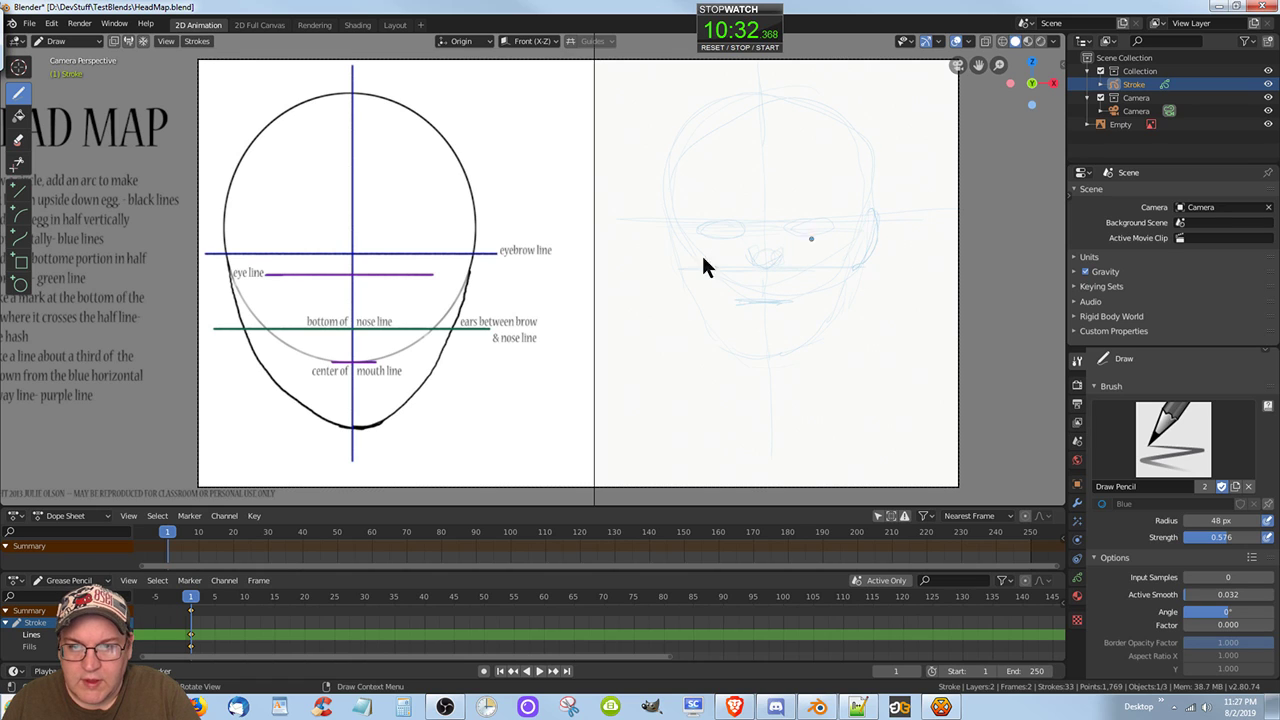
mouse_move(670, 216)
left_mouse_down()
mouse_move(660, 261)
mouse_move(680, 267)
left_mouse_up()
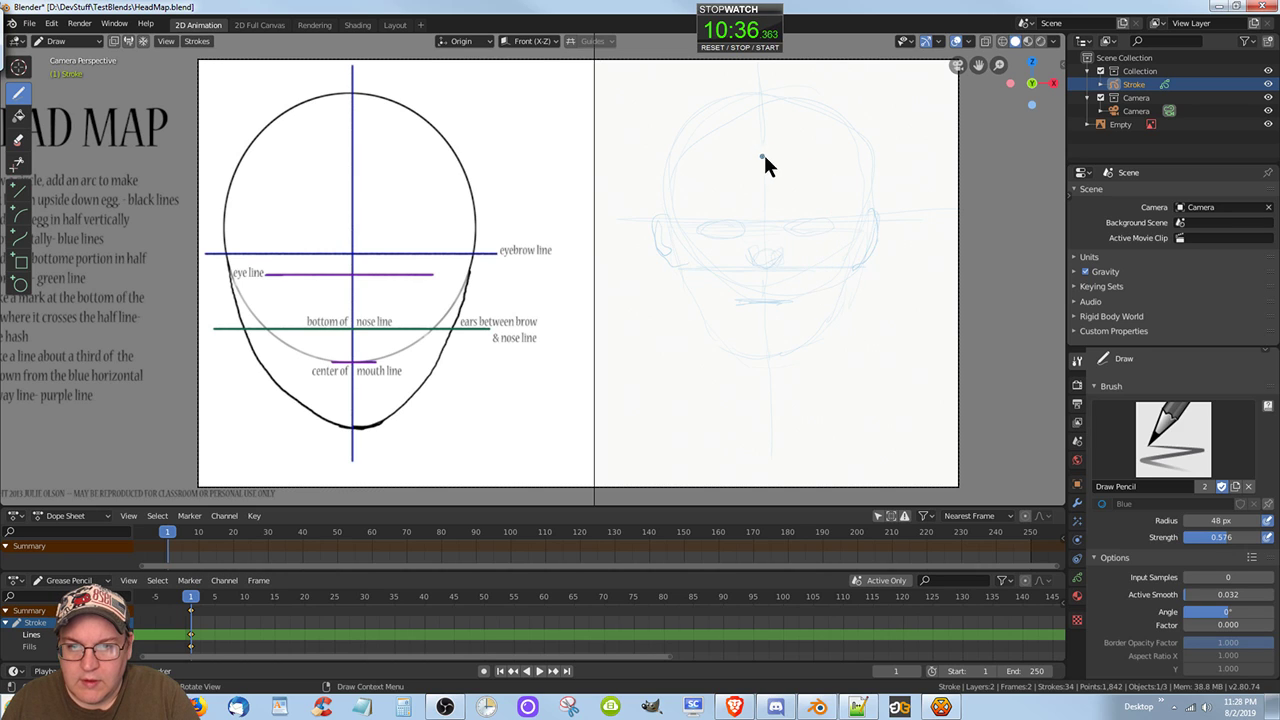
Step: Draw the hairline across the forehead with a centre parting, and outline the hair around the top and sides of the head
mouse_move(683, 159)
left_mouse_down()
mouse_move(728, 158)
mouse_move(760, 138)
mouse_move(702, 161)
mouse_move(766, 149)
left_mouse_up()
left_click_drag(881, 177, 882, 180)
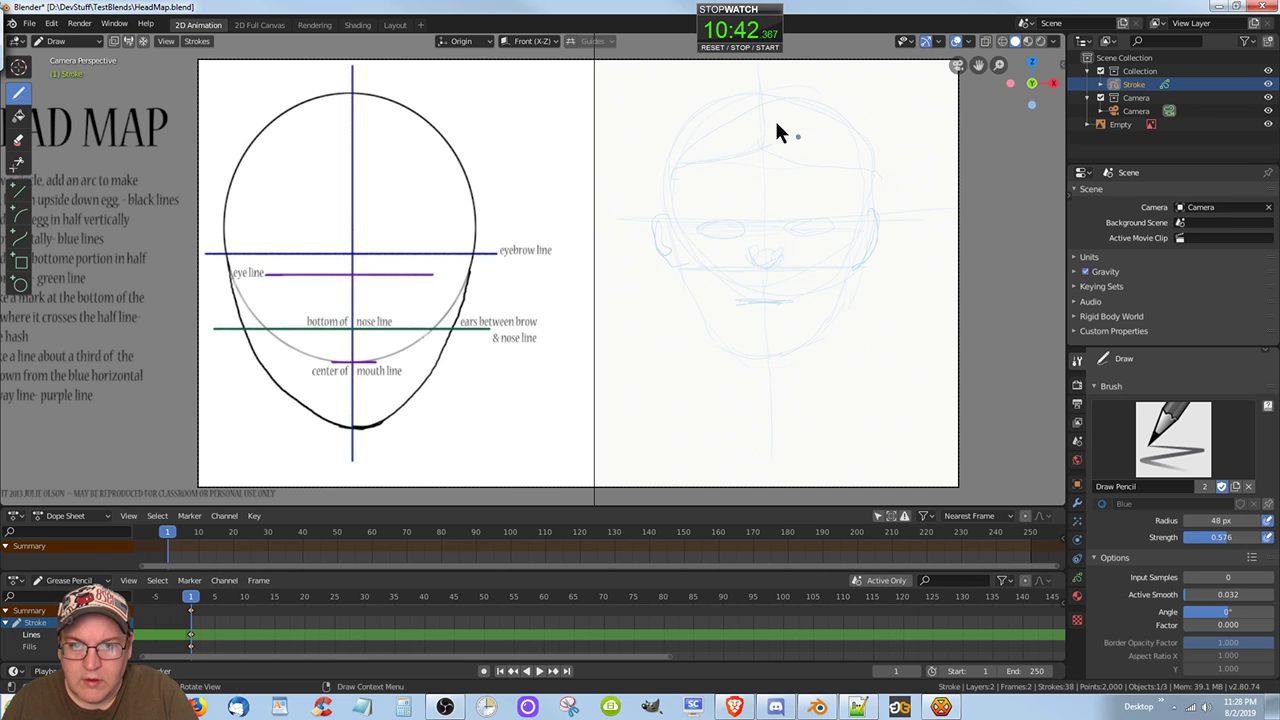
left_click_drag(768, 145, 763, 91)
mouse_move(764, 144)
left_mouse_down()
mouse_move(760, 90)
mouse_move(690, 102)
mouse_move(657, 131)
mouse_move(658, 194)
left_mouse_up()
mouse_move(766, 88)
left_mouse_down()
mouse_move(776, 151)
mouse_move(848, 168)
mouse_move(862, 210)
left_mouse_up()
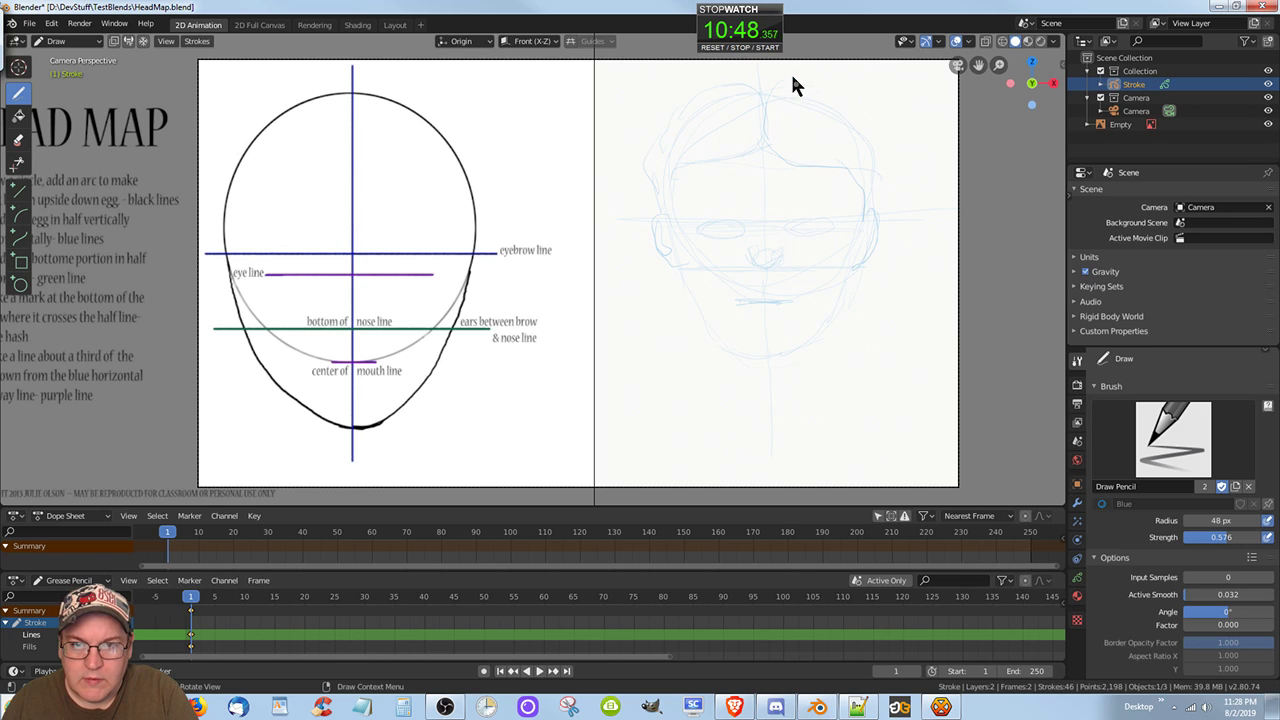
mouse_move(855, 114)
left_mouse_down()
mouse_move(874, 163)
mouse_move(867, 218)
left_mouse_up()
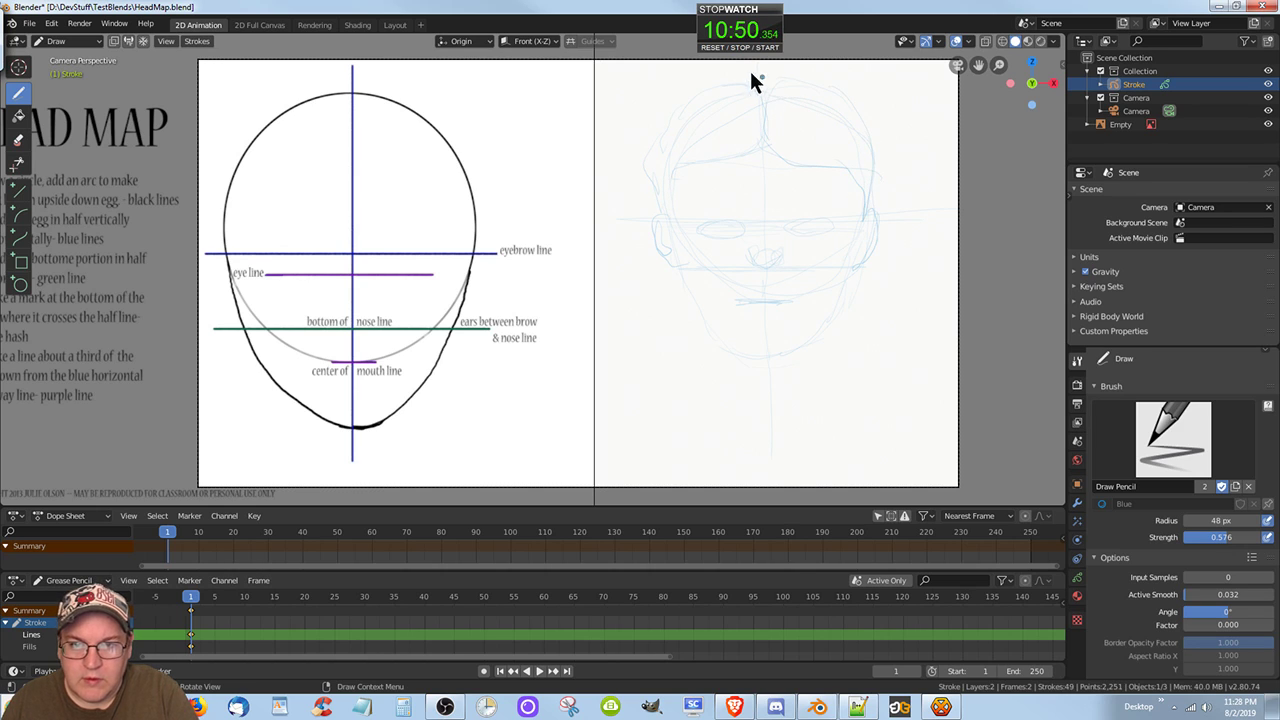
left_click_drag(756, 68, 760, 106)
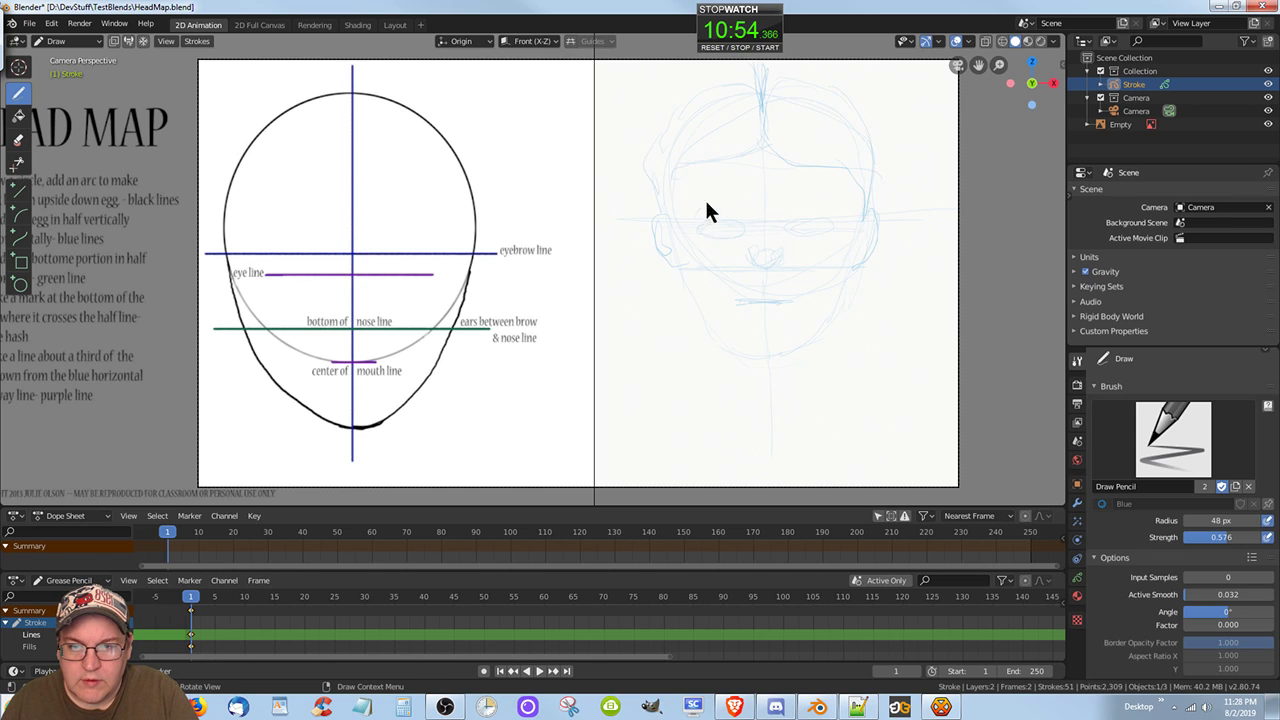
Step: Sketch thick eyebrows above both eyes and add an iris inside each eye
mouse_move(703, 212)
left_mouse_down()
mouse_move(744, 210)
mouse_move(715, 208)
left_mouse_up()
mouse_move(794, 213)
left_mouse_down()
mouse_move(831, 197)
mouse_move(803, 220)
left_mouse_up()
left_click_drag(712, 222, 730, 230)
left_click_drag(813, 229, 797, 225)
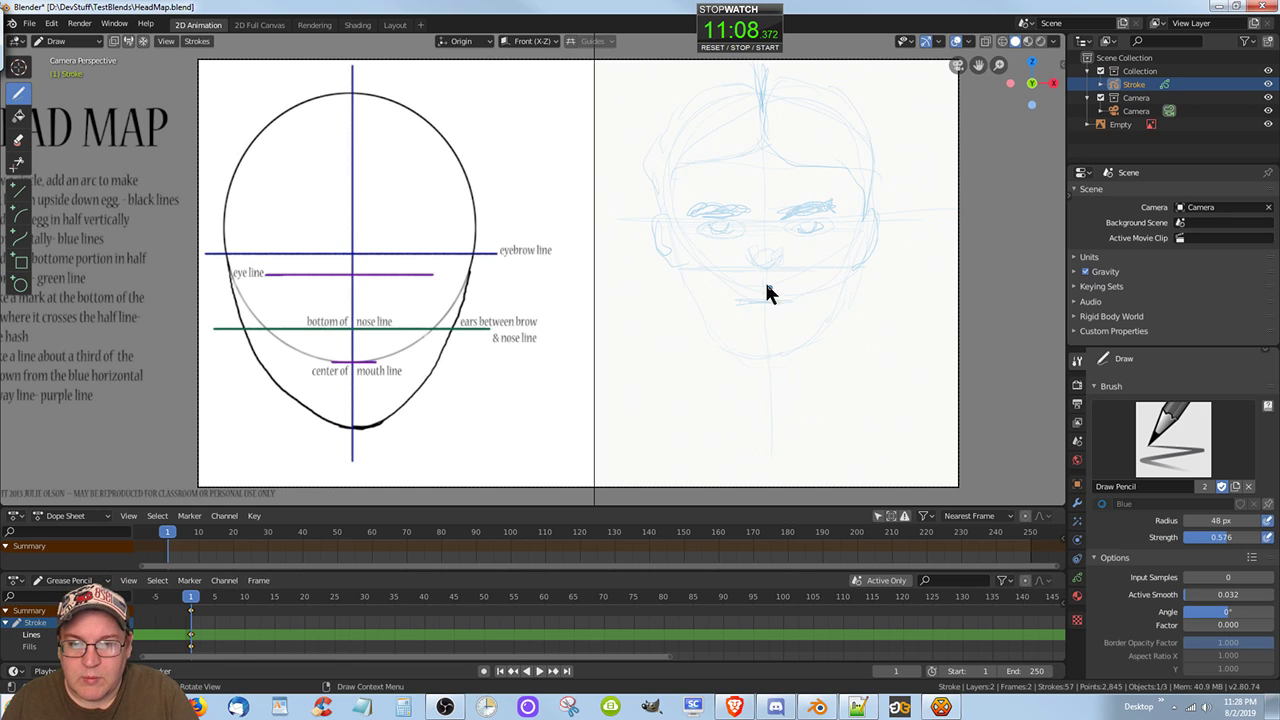
Step: Define the nostrils and underside of the nose, and strengthen the outline of the ear on the picture's left side
left_click_drag(744, 298, 765, 299)
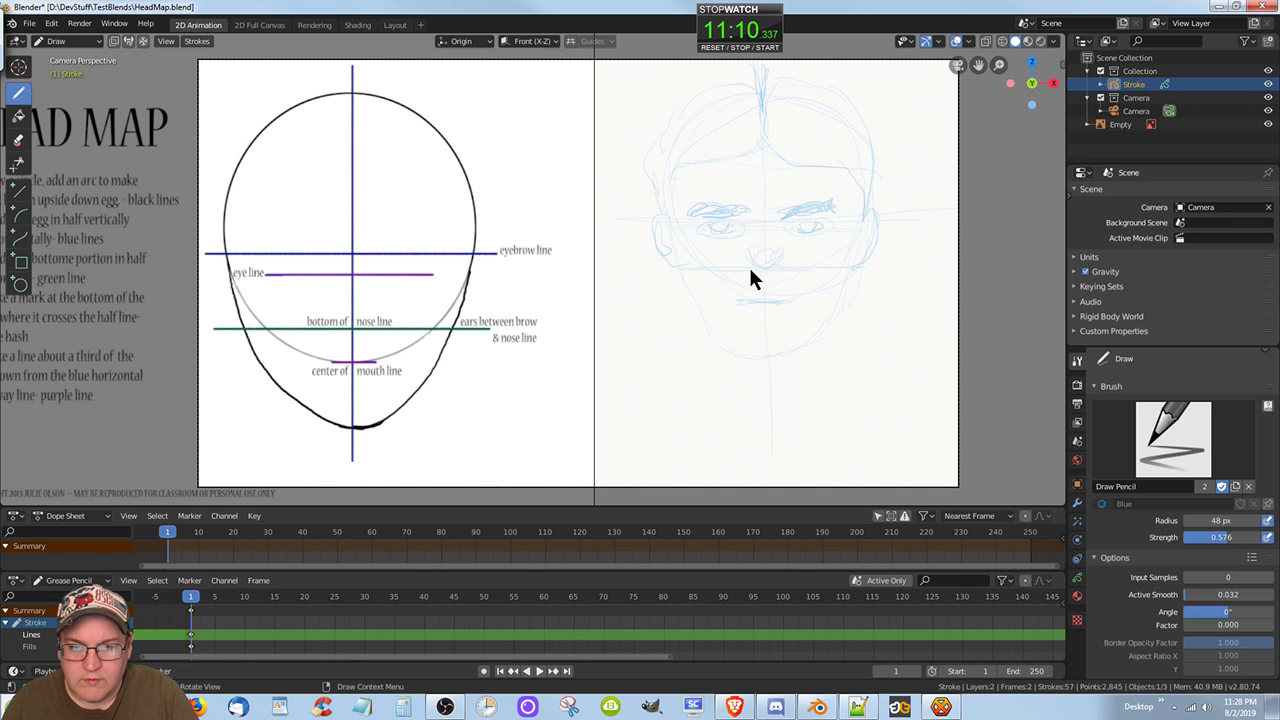
mouse_move(782, 262)
left_mouse_down()
mouse_move(750, 277)
mouse_move(788, 266)
mouse_move(797, 284)
left_mouse_up()
left_click_drag(657, 218, 670, 262)
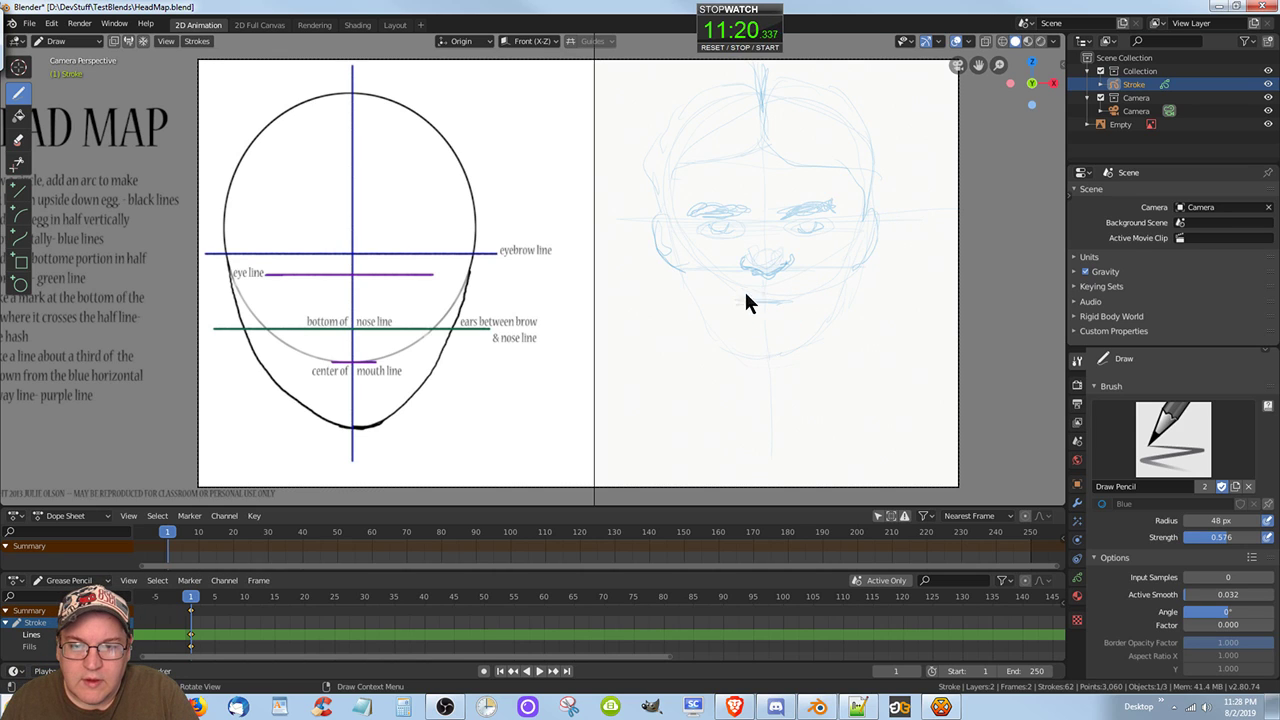
Step: Draw the upper and lower lips, and add the chin crease and the cheek folds beside the mouth
left_click_drag(756, 292, 786, 298)
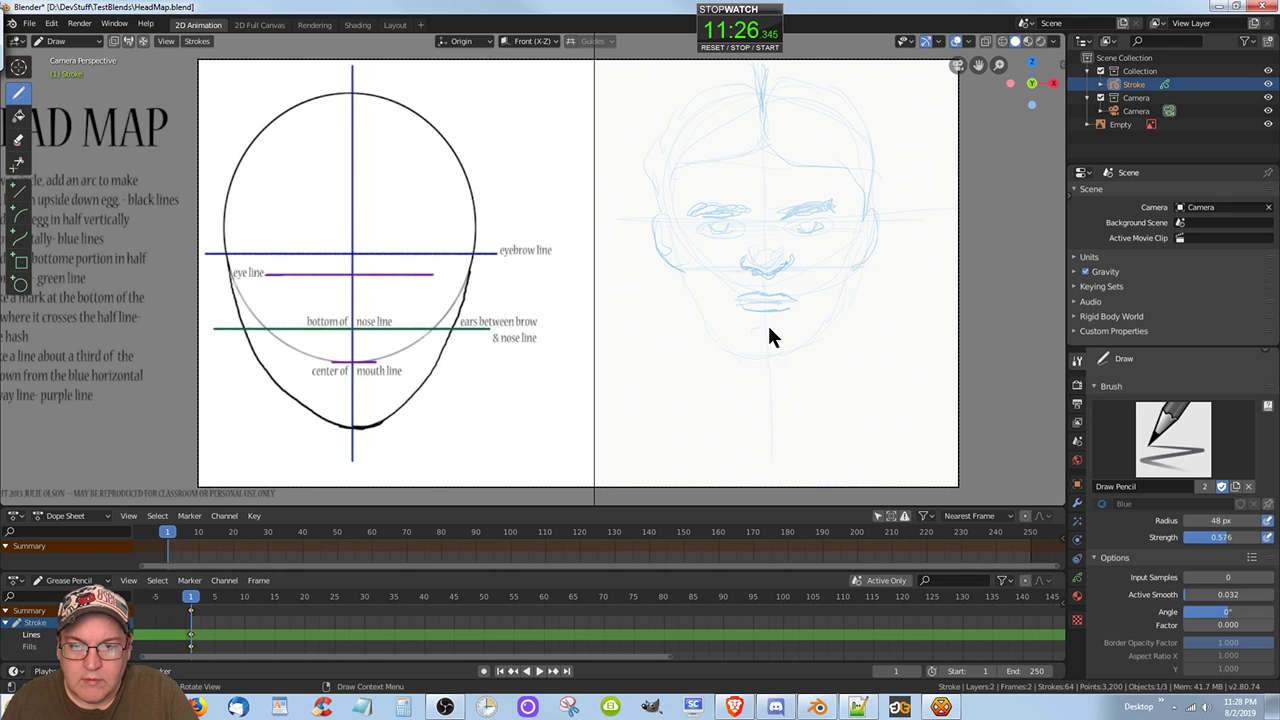
left_click_drag(772, 326, 750, 328)
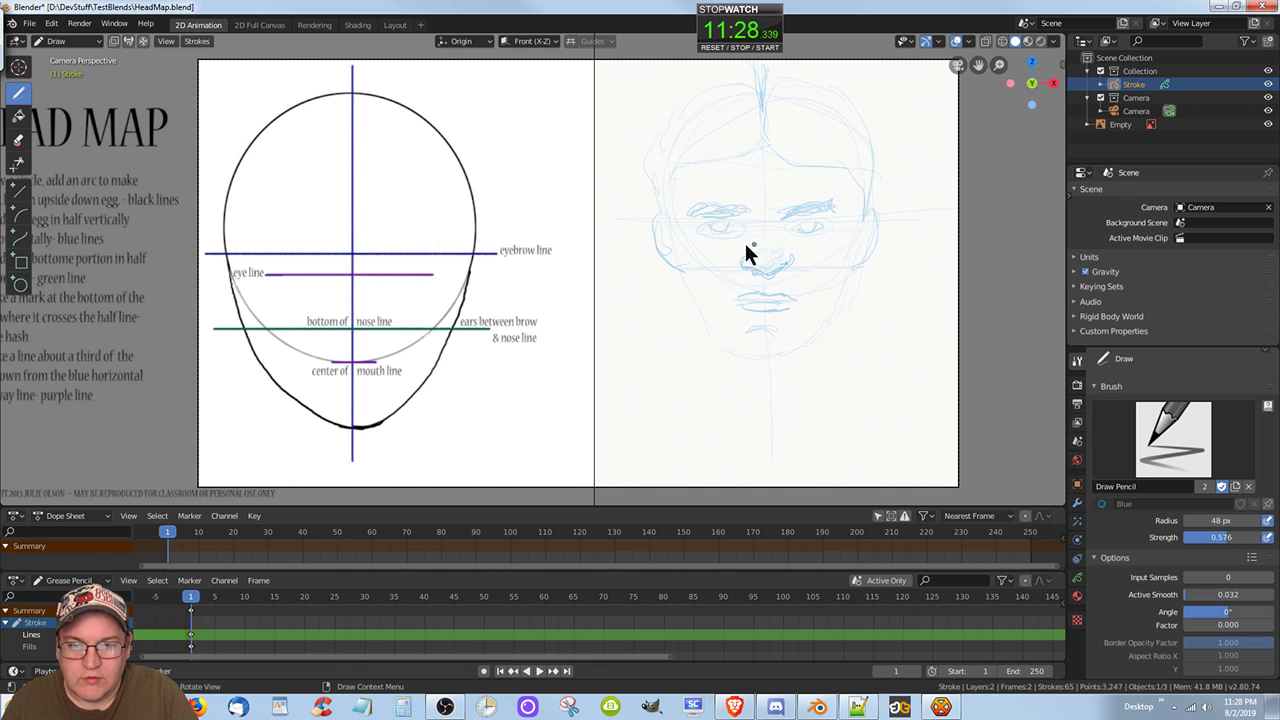
left_click_drag(716, 295, 713, 302)
left_click_drag(801, 249, 829, 297)
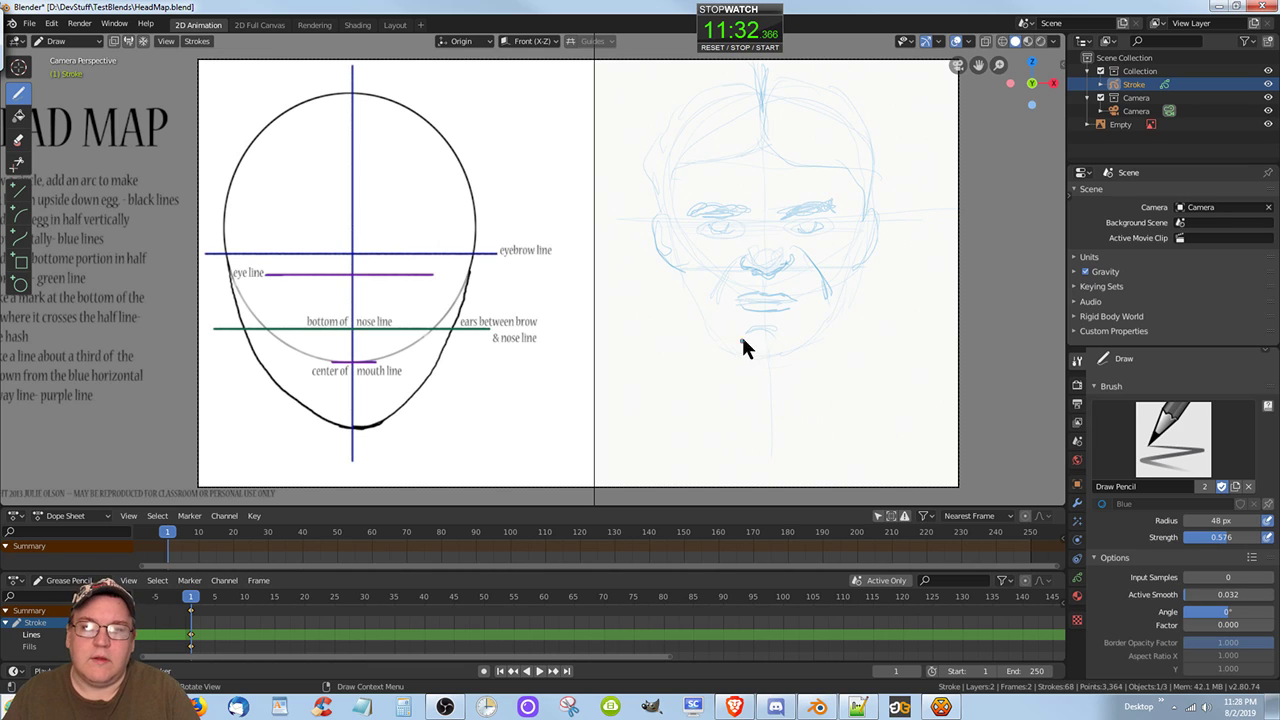
Step: Strengthen the jawline and chin with heavier strokes, and darken the eyebrows and the lines around the eyes
mouse_move(680, 277)
left_mouse_down()
mouse_move(724, 341)
mouse_move(804, 343)
left_mouse_up()
mouse_move(687, 296)
left_mouse_down()
mouse_move(700, 326)
mouse_move(794, 351)
left_mouse_up()
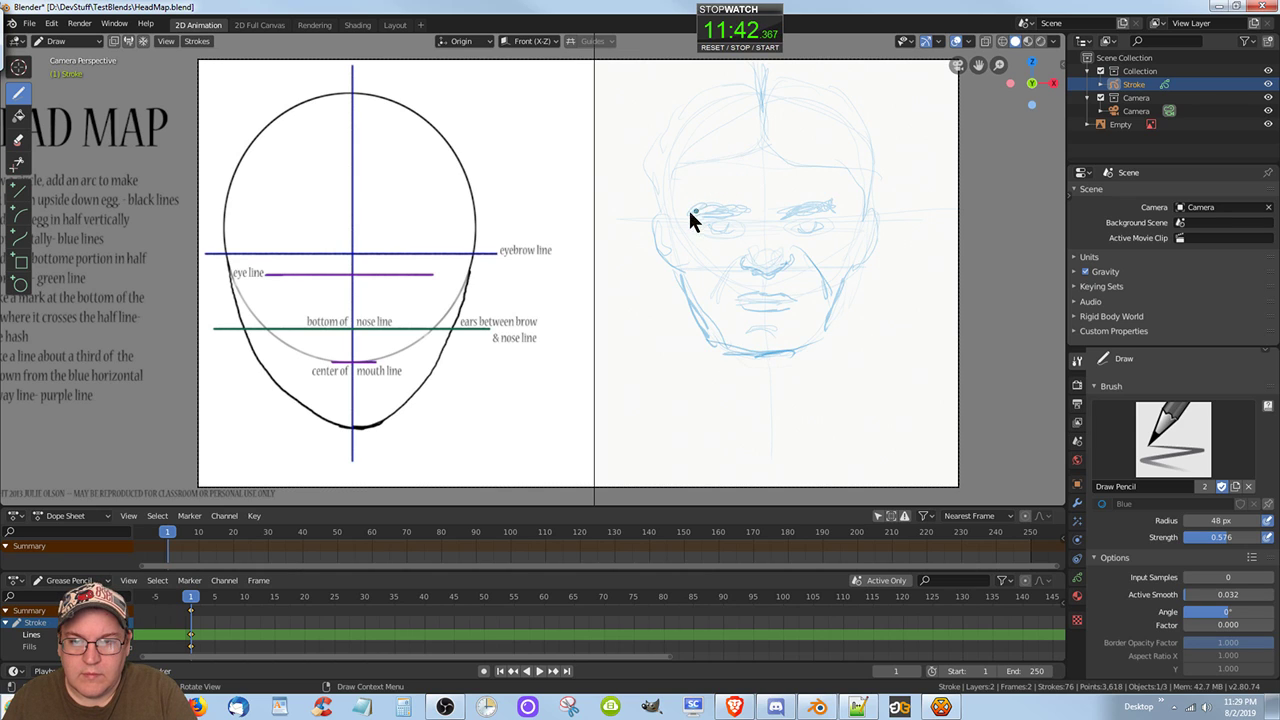
mouse_move(686, 212)
left_mouse_down()
mouse_move(830, 210)
mouse_move(798, 221)
mouse_move(824, 227)
mouse_move(817, 243)
left_mouse_up()
left_click_drag(720, 240, 703, 238)
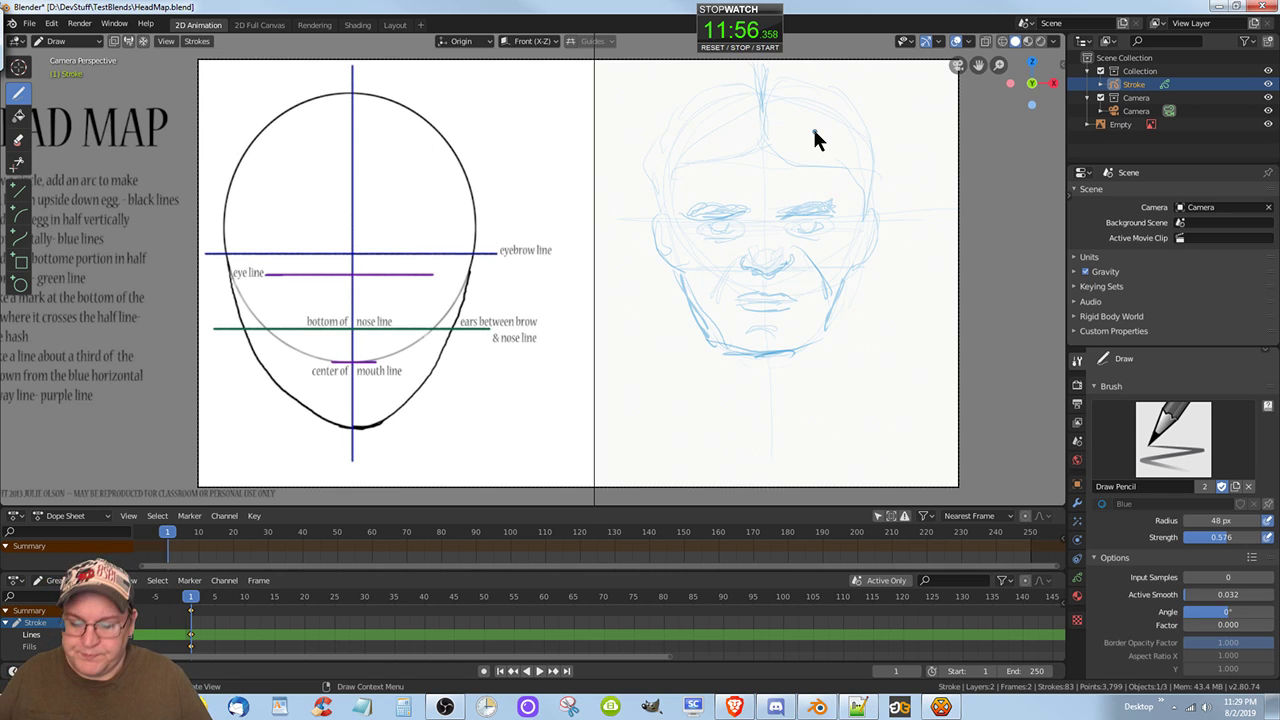
Step: Save the HeadMap.blend file and reset the stopwatch to zero
key("ctrl+s")
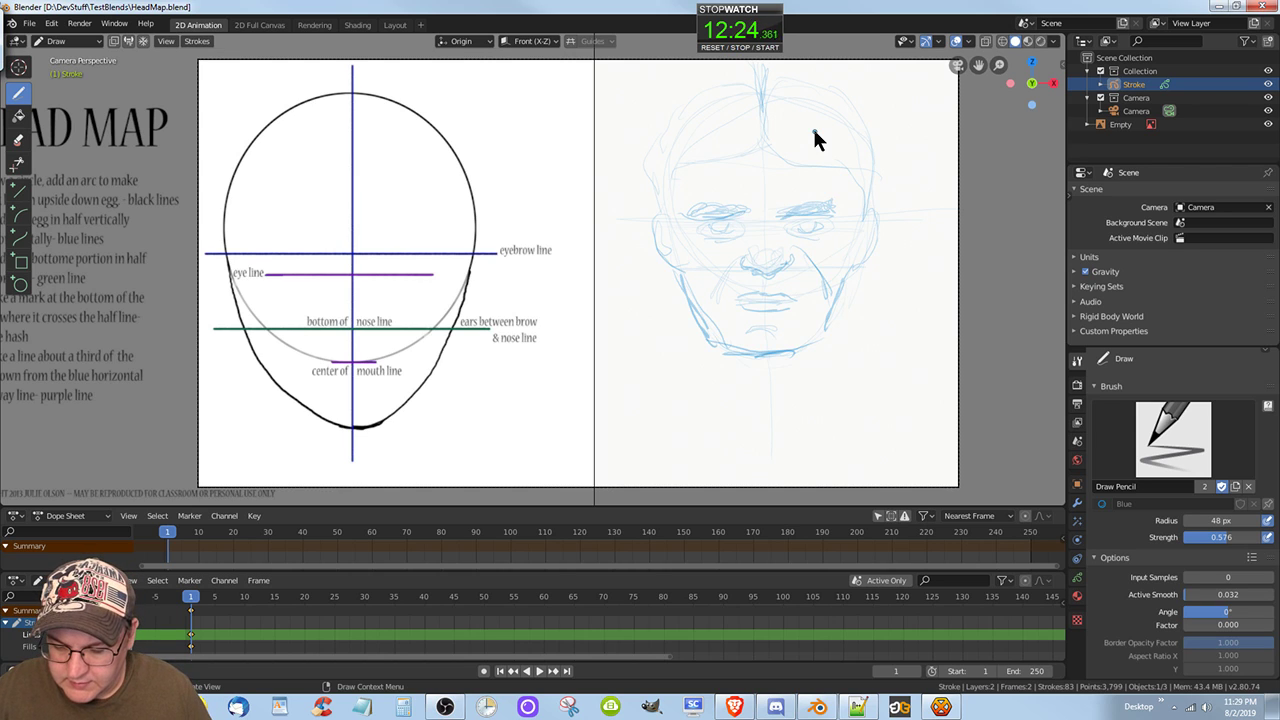
key("ctrl+s")
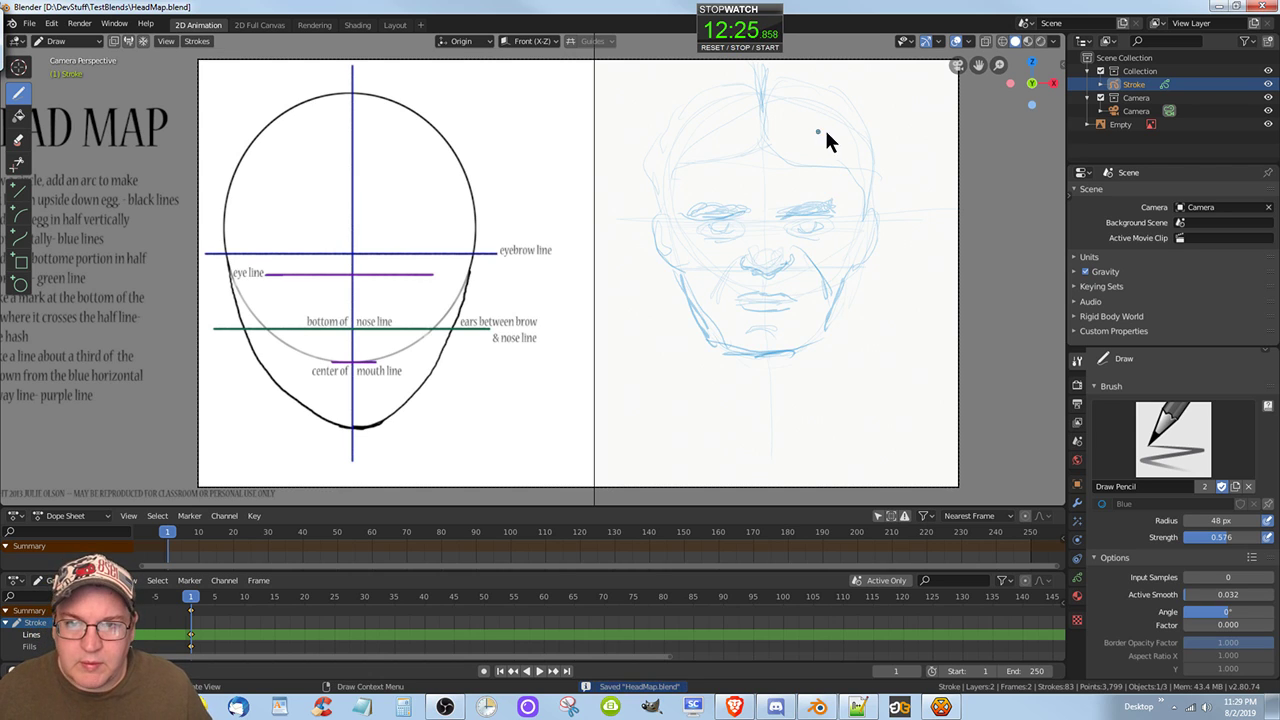
left_click(714, 47)
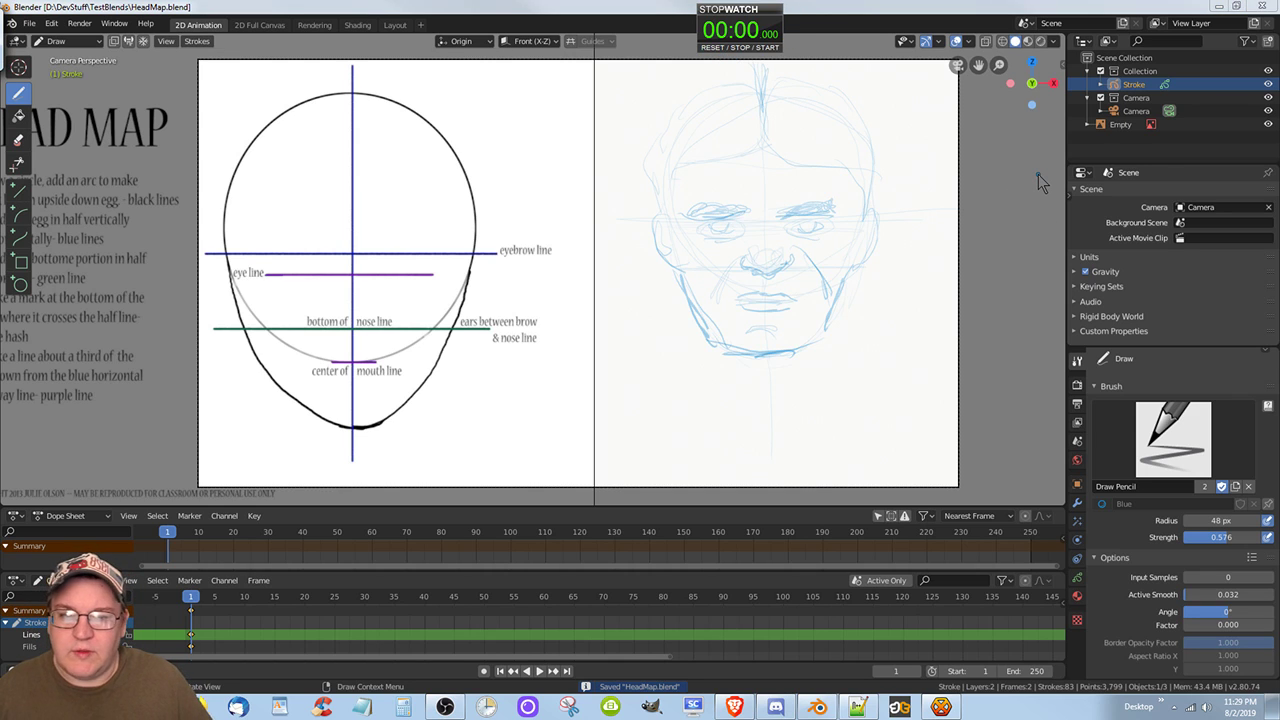